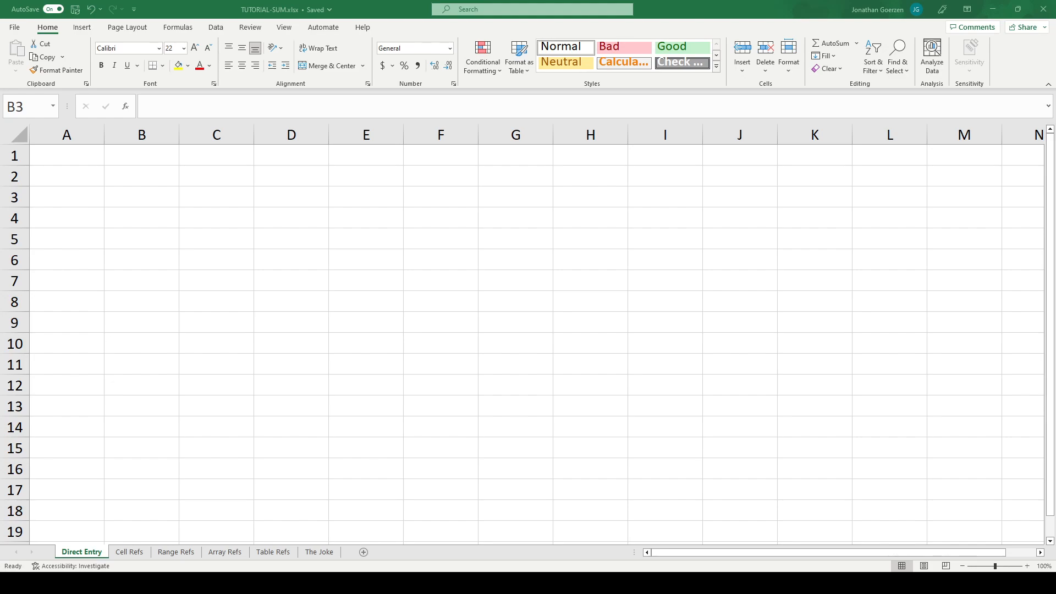
- Enter =SUM(4, 3, 89, 100) in cell B3 of the Direct Entry sheet
click(134, 183)
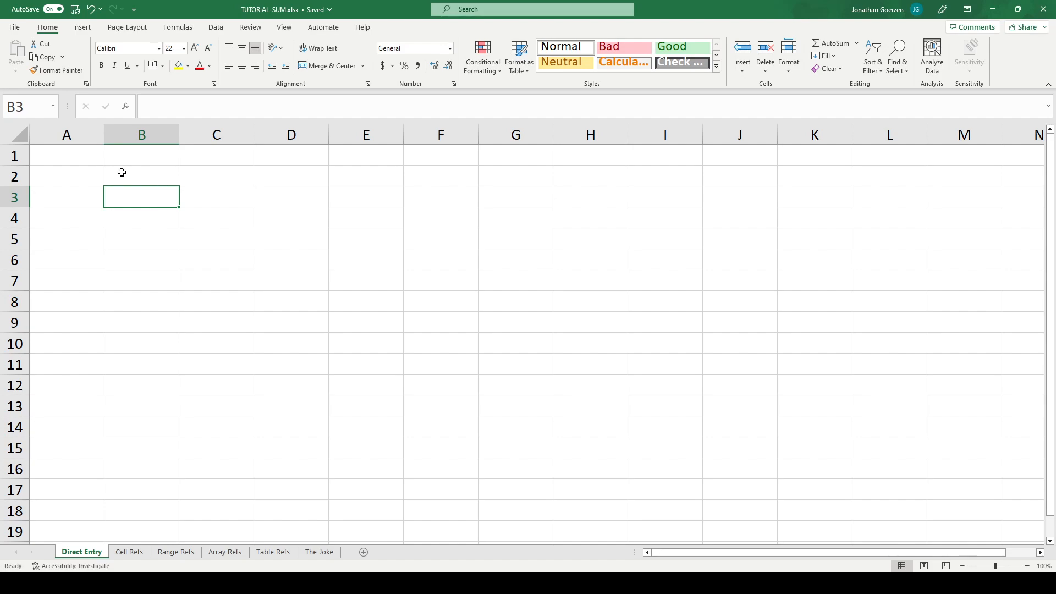
text(=SUM)
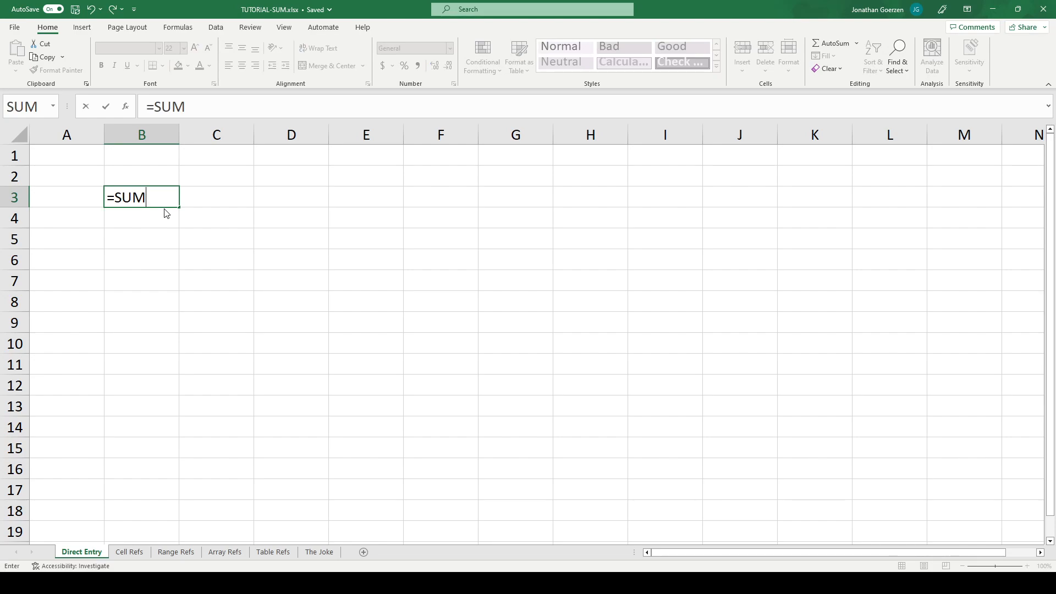
text((4, 3, 89, 100))
key(Return)
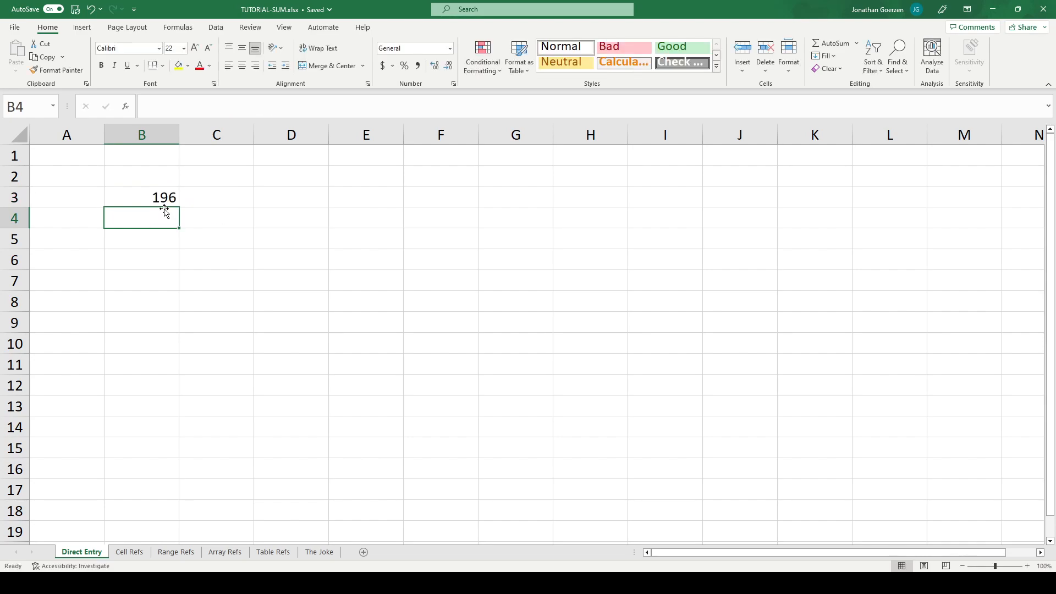
- Enter =SUM(2, 3, 4) in cell B5 and reselect the cell to view its formula
key(Return)
text(=)
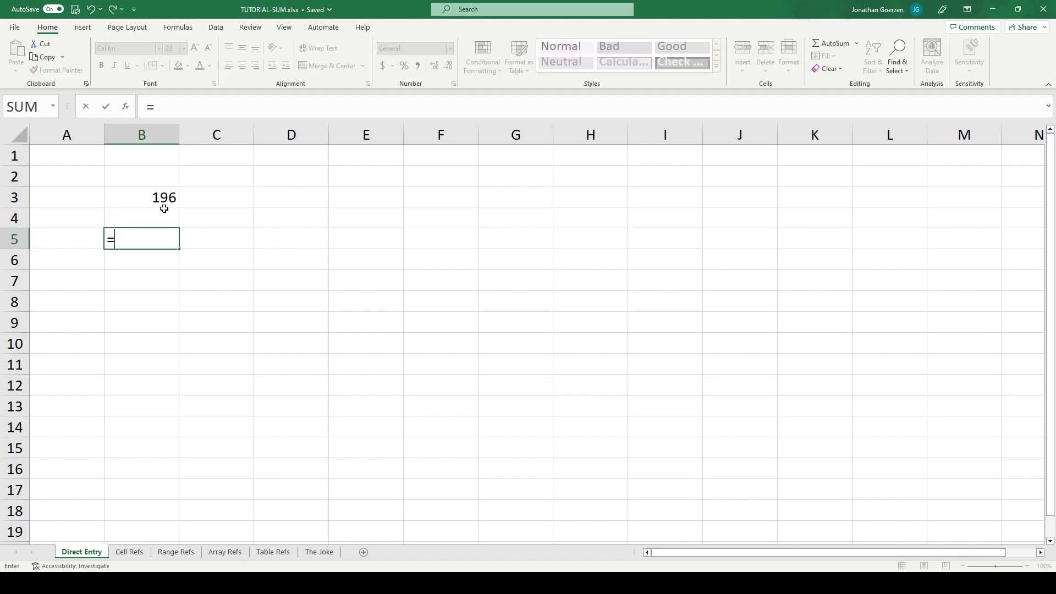
text(SUM(2)
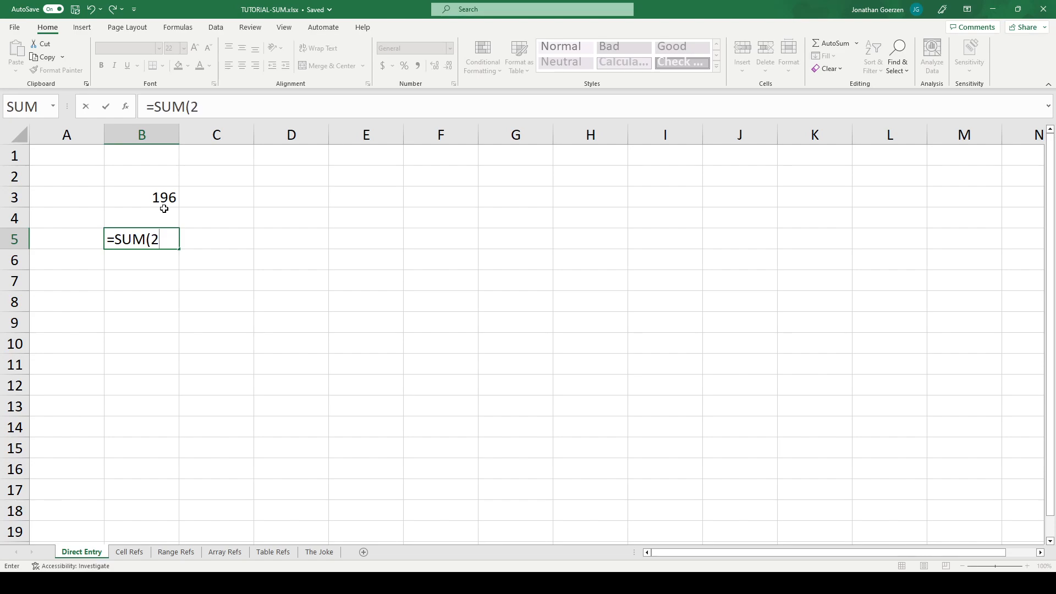
text(, 3, 4))
key(Return)
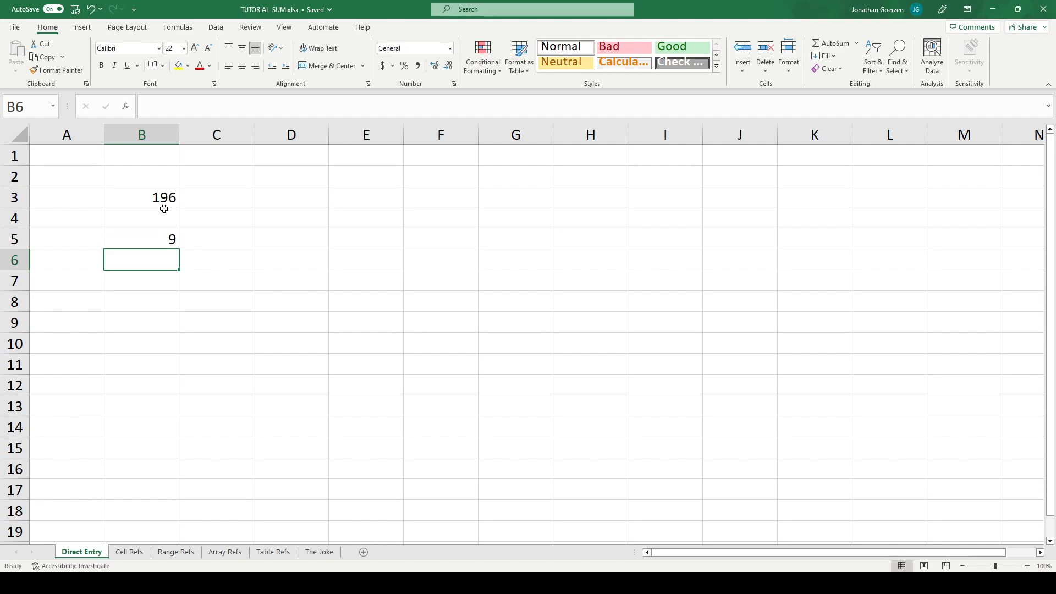
click(165, 242)
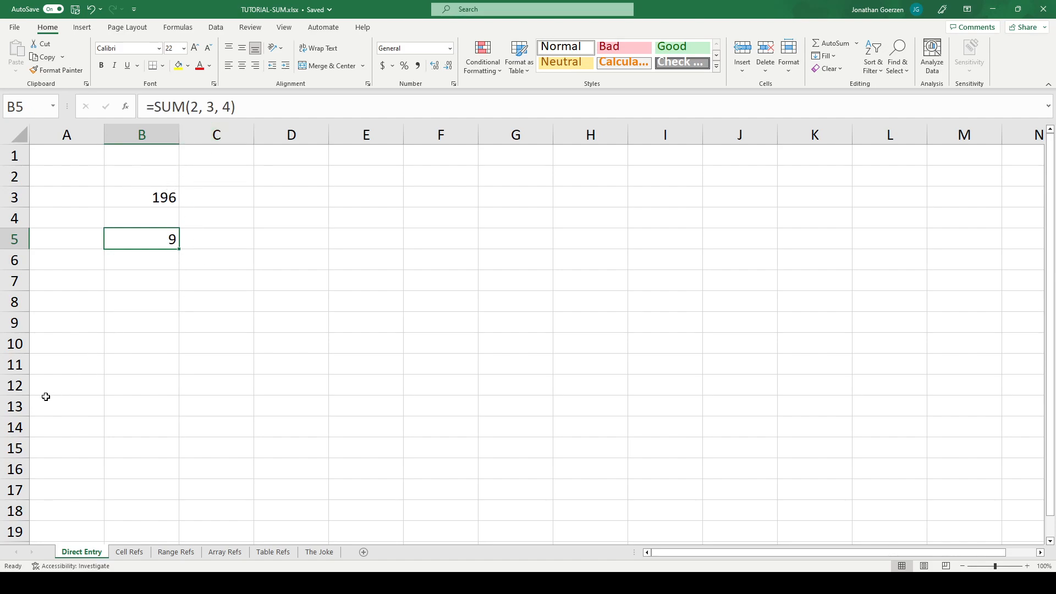
- On the Cell Refs sheet, enter =SUM(B2, F4, I14, D12, C15) in cell A1
click(131, 552)
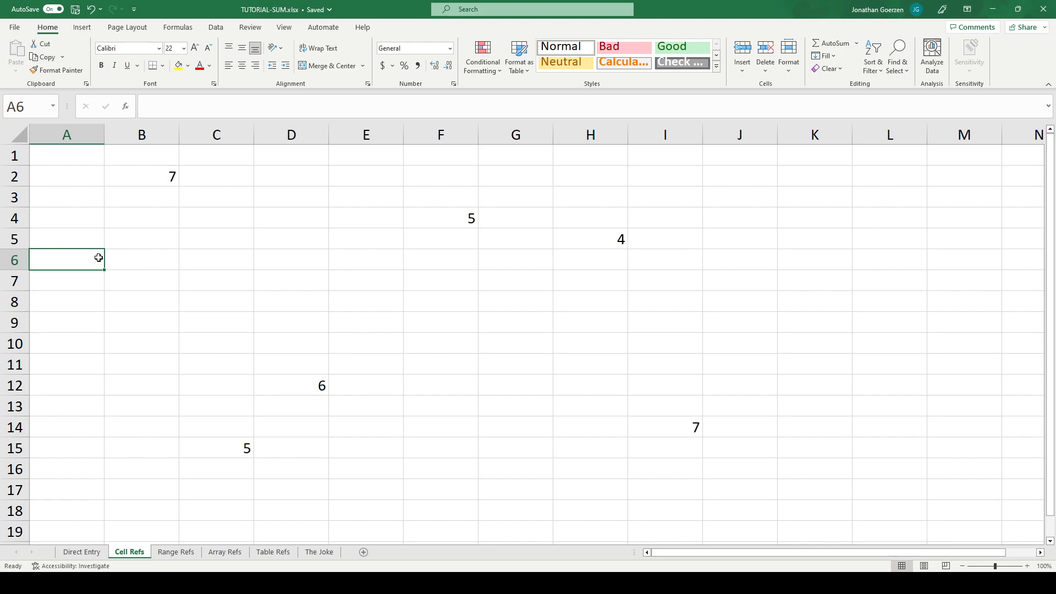
click(41, 165)
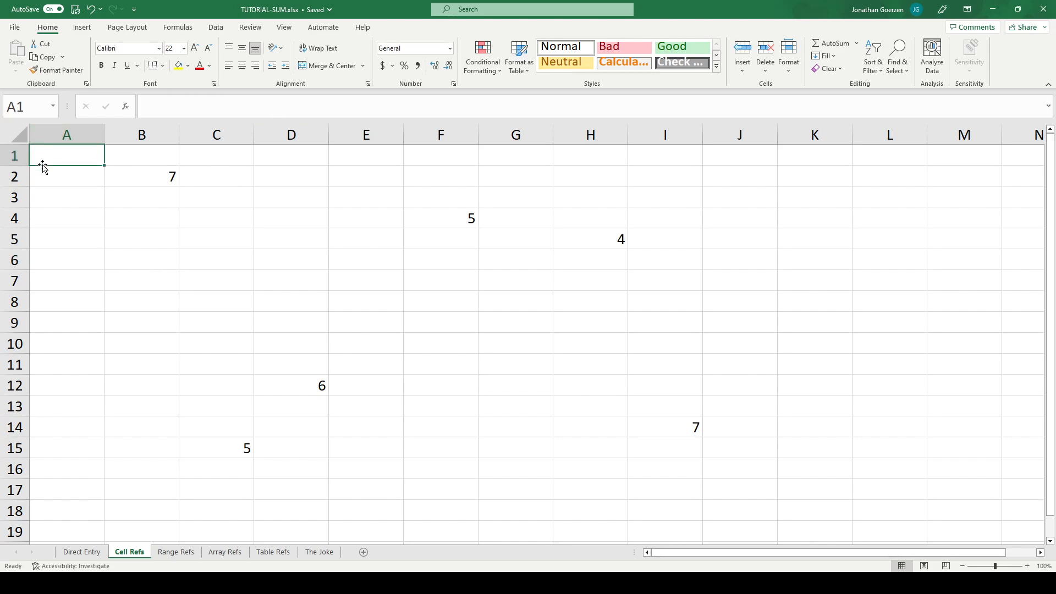
text(=SUM()
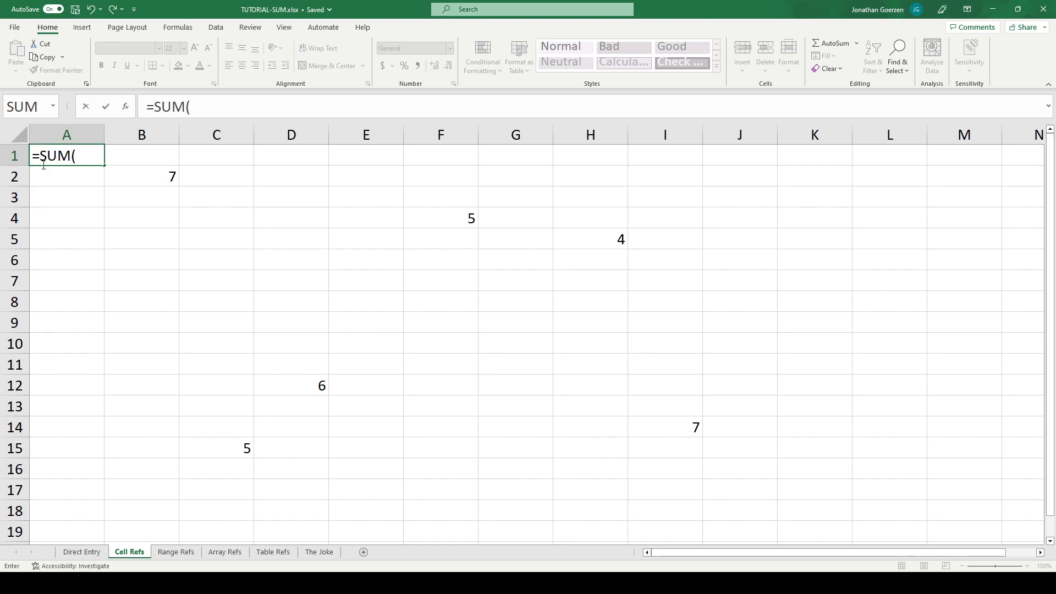
click(162, 173)
text(, F4,)
click(465, 219)
text(, H5)
click(605, 239)
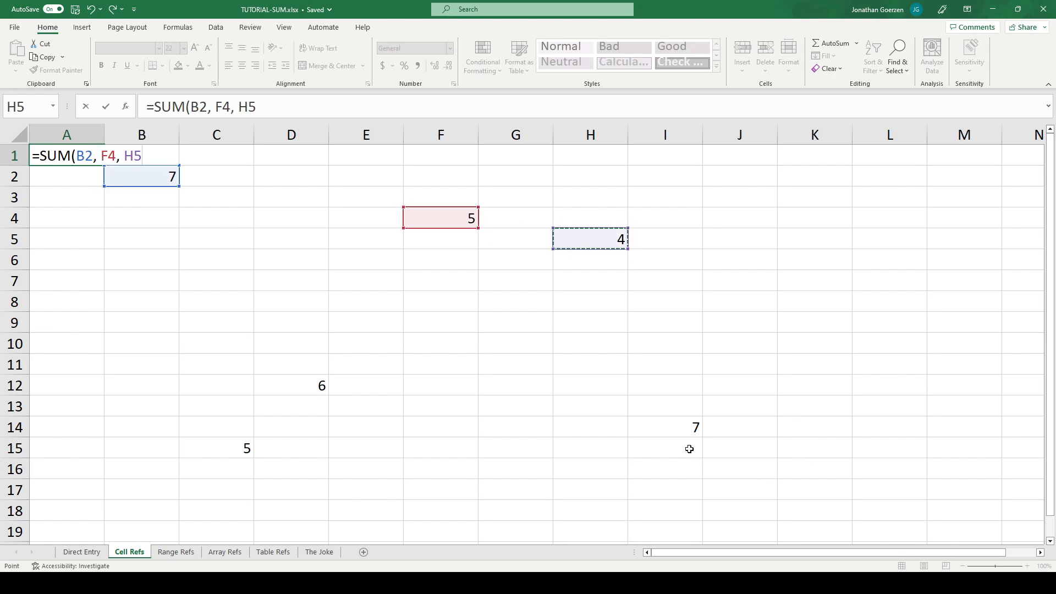
click(677, 429)
text(,)
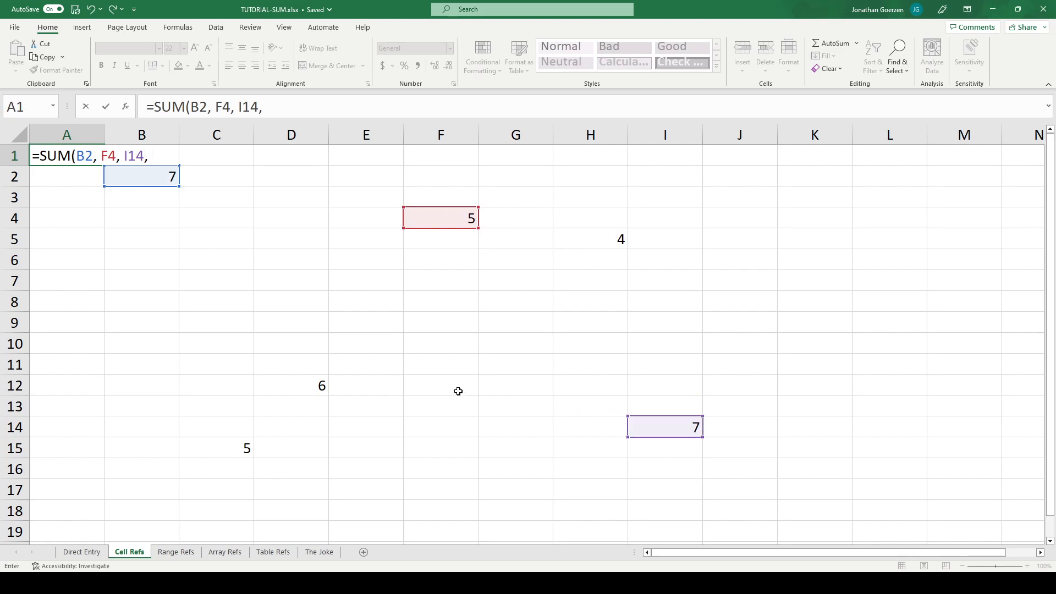
click(302, 390)
text(,)
click(247, 446)
text(, C15)
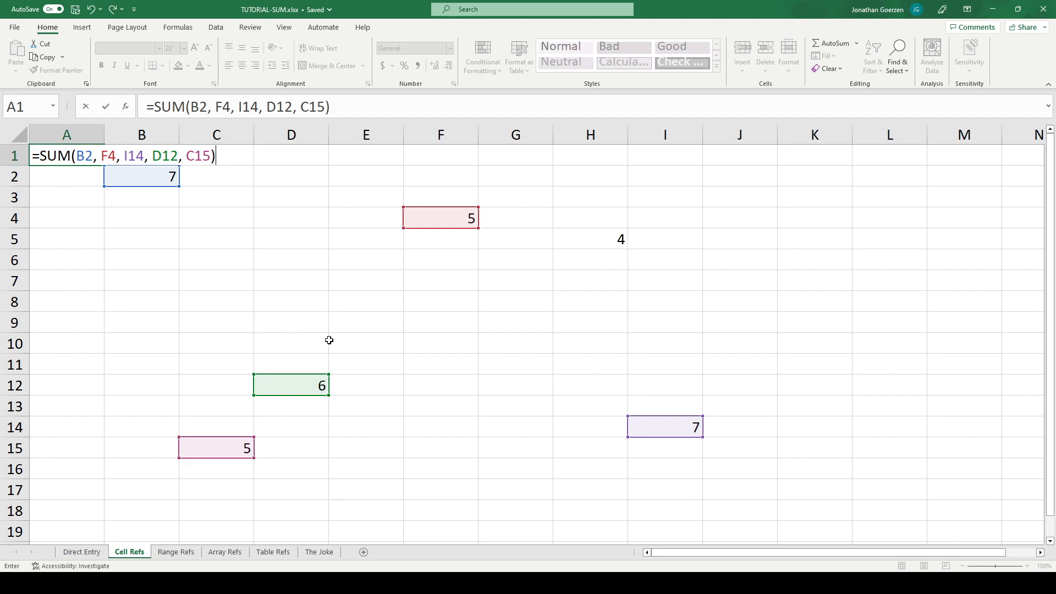
key(Return)
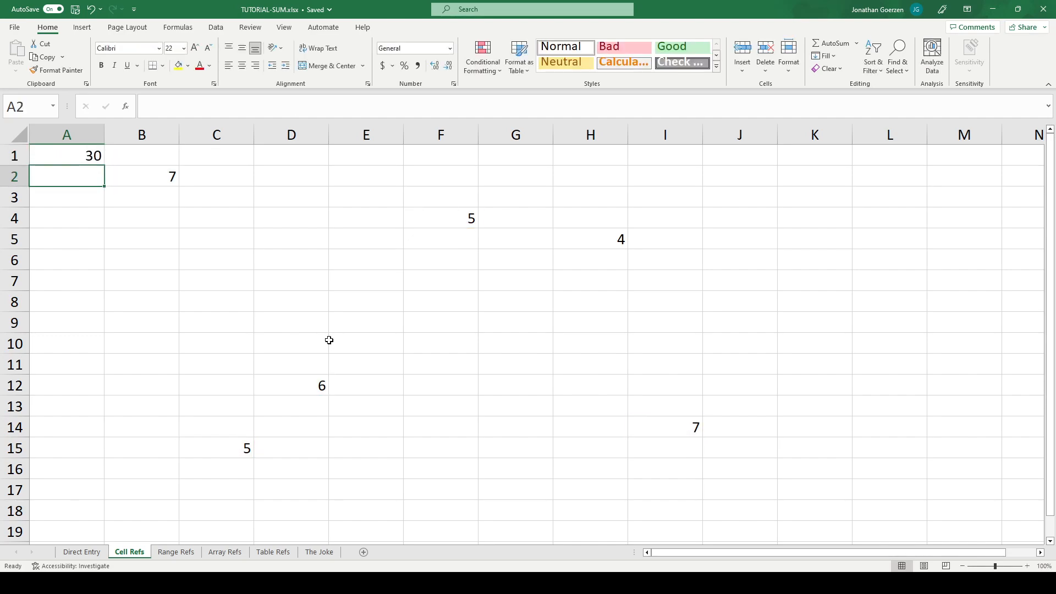
- Add cell H5 as the last argument of the SUM formula in A1
click(73, 160)
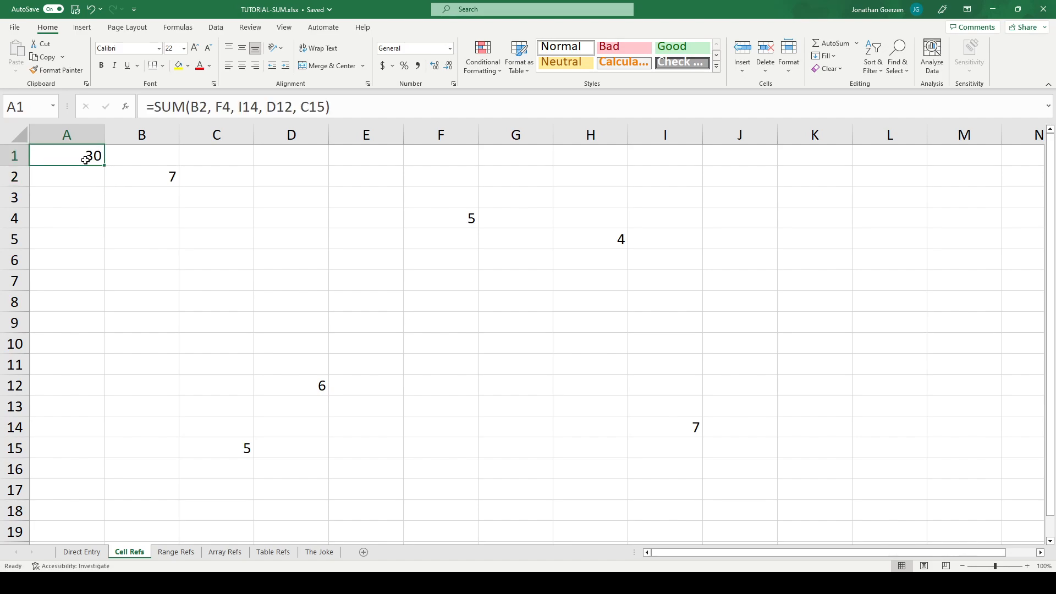
click(327, 108)
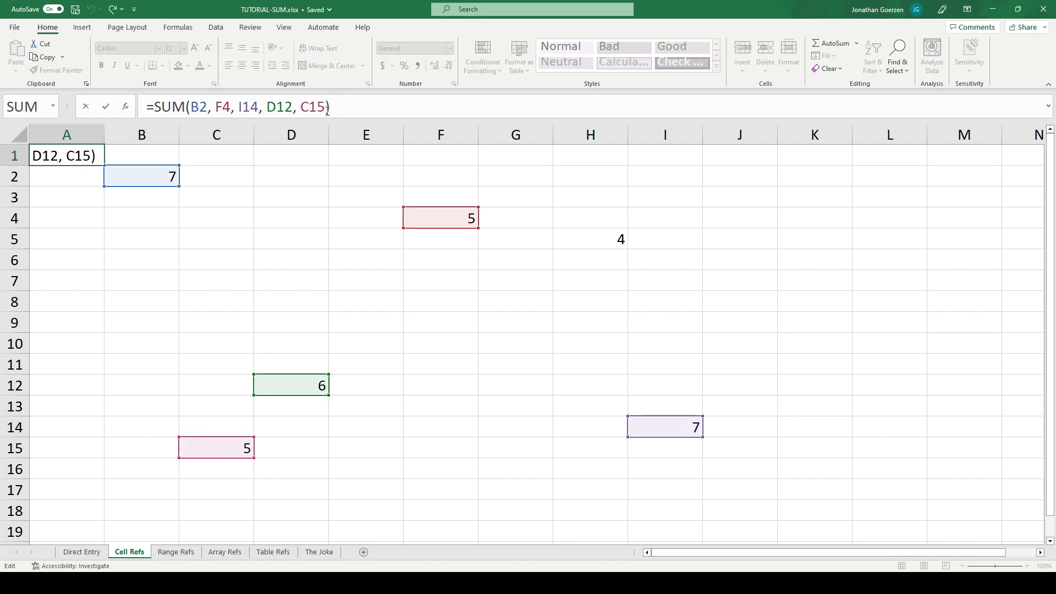
text(,)
click(608, 237)
text())
key(BackSpace)
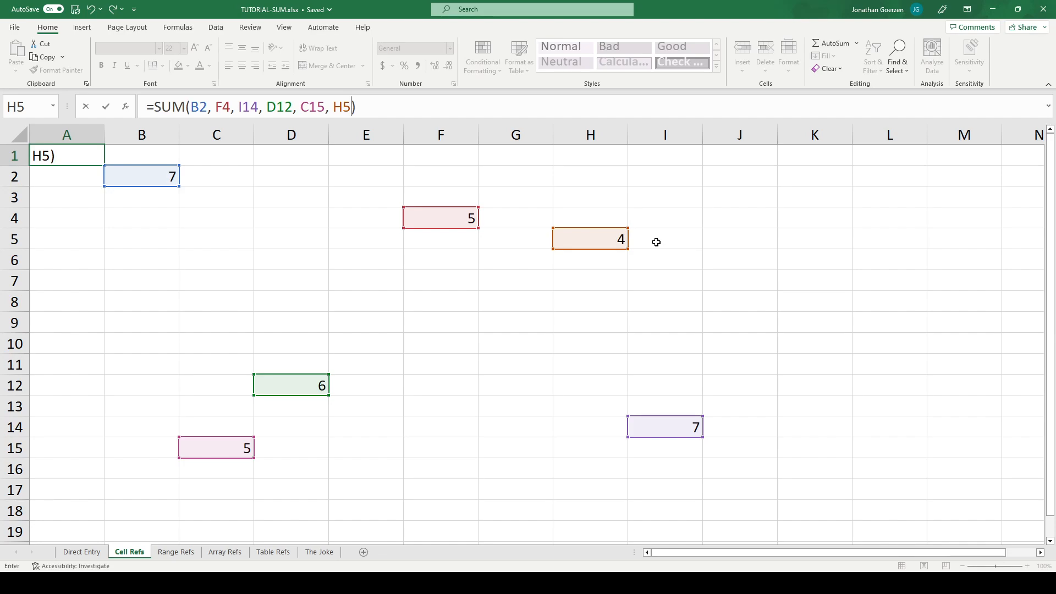
key(Return)
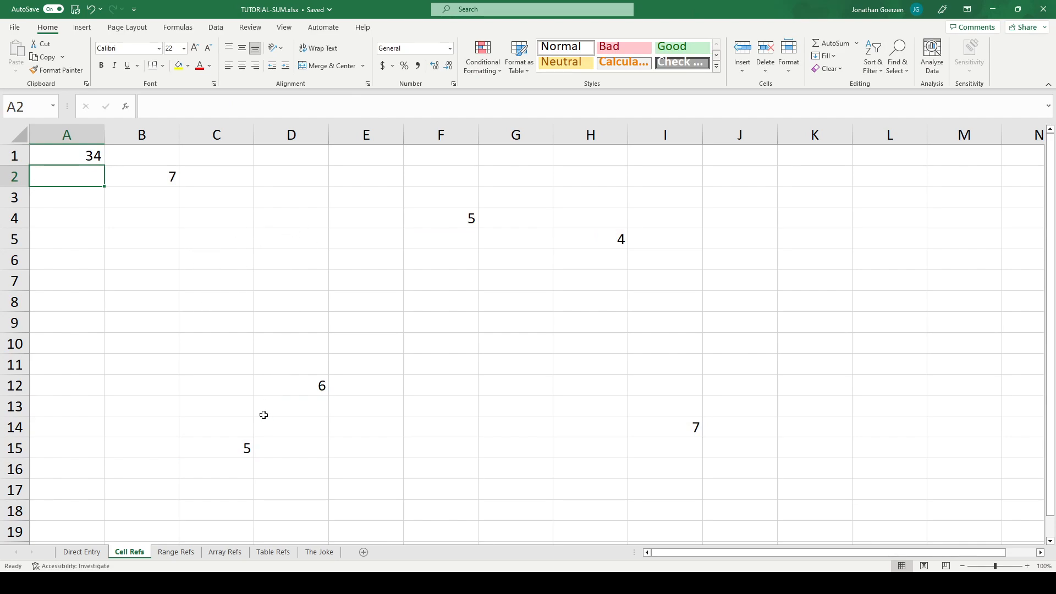
- On the Range Refs sheet, enter =SUM(A1:A10, F1:F5, I1:I5, G12:G16) in cell C1
click(169, 552)
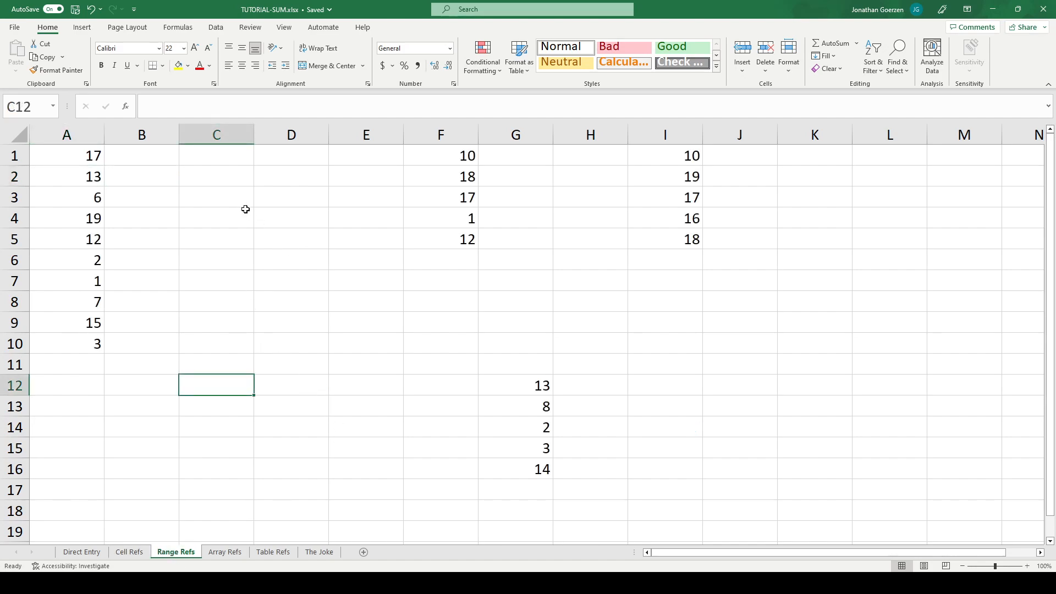
click(220, 156)
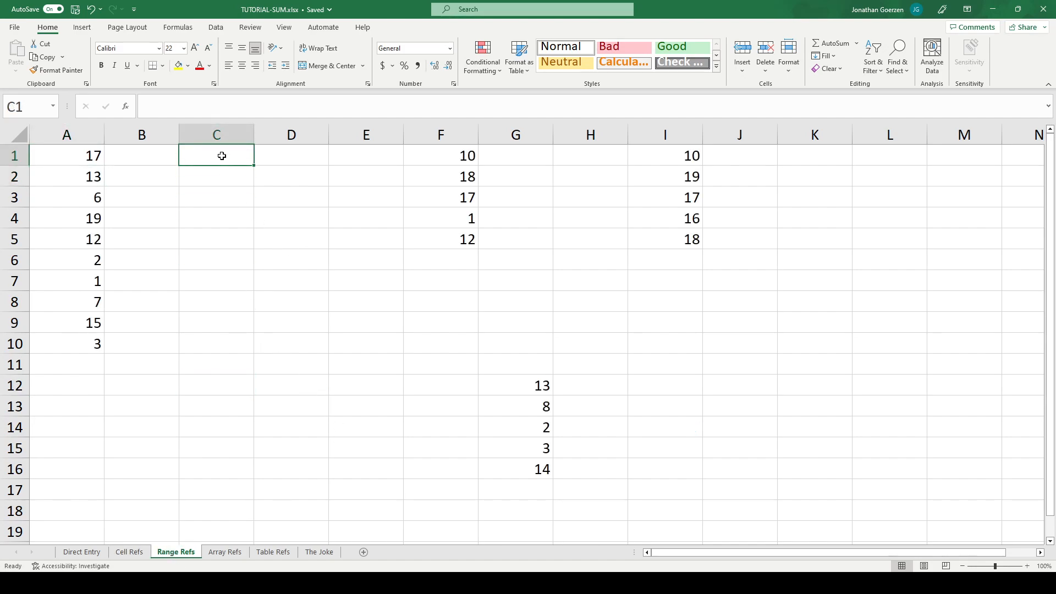
text(=SUM()
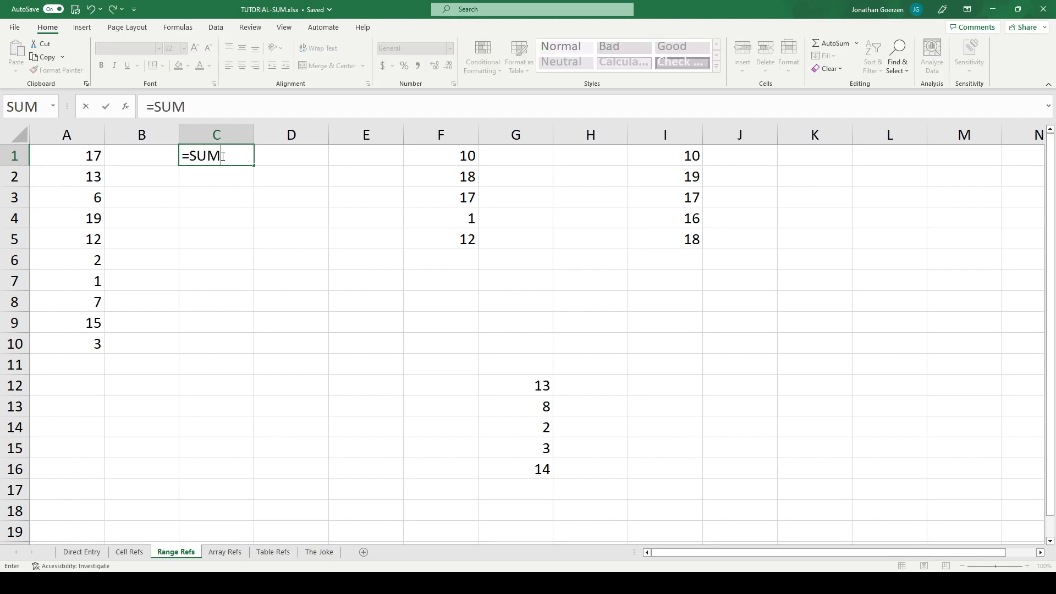
click(78, 159)
click(78, 172)
click(86, 160)
drag(87, 155, 89, 346)
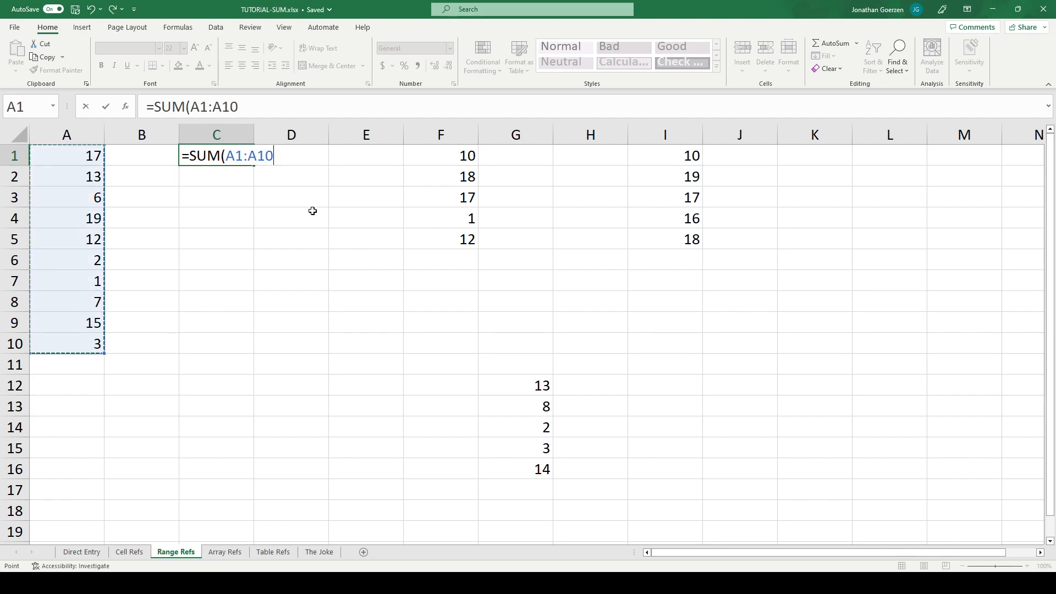
text(,)
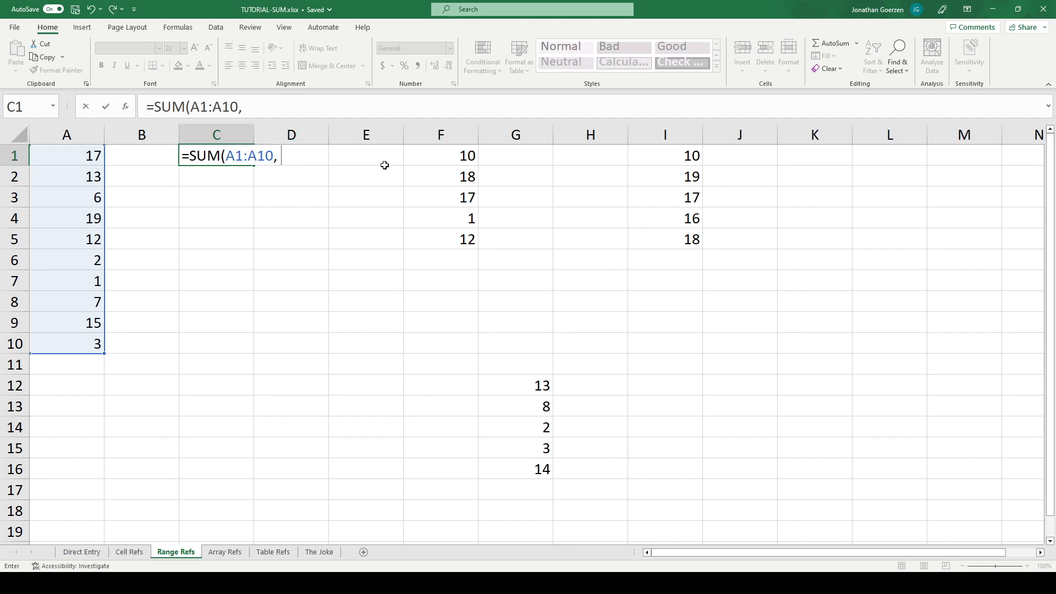
drag(441, 147, 444, 236)
text(,)
drag(684, 158, 691, 236)
text(,)
drag(539, 386, 543, 468)
text())
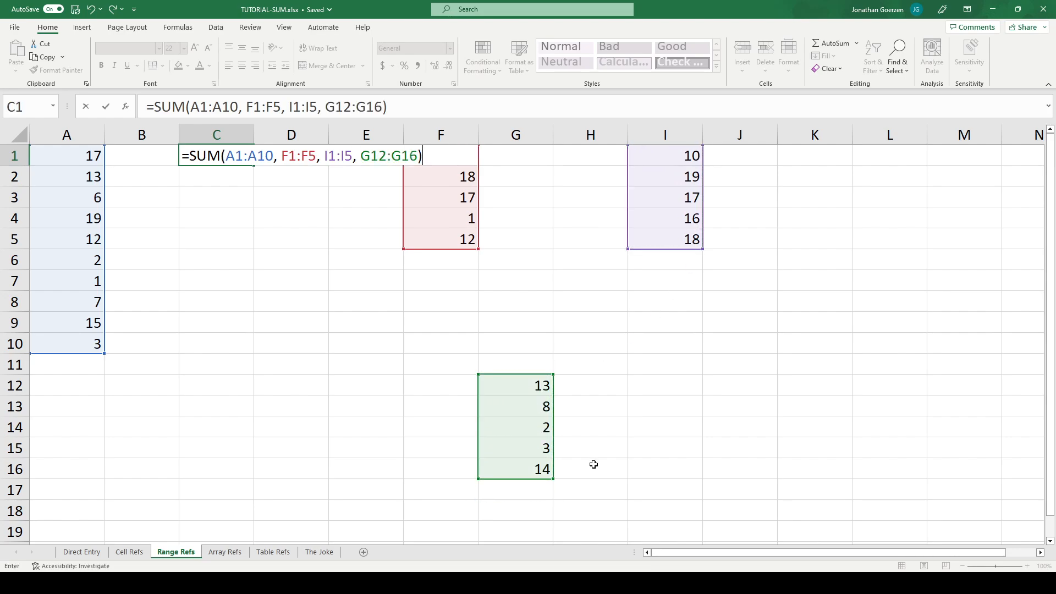
key(Return)
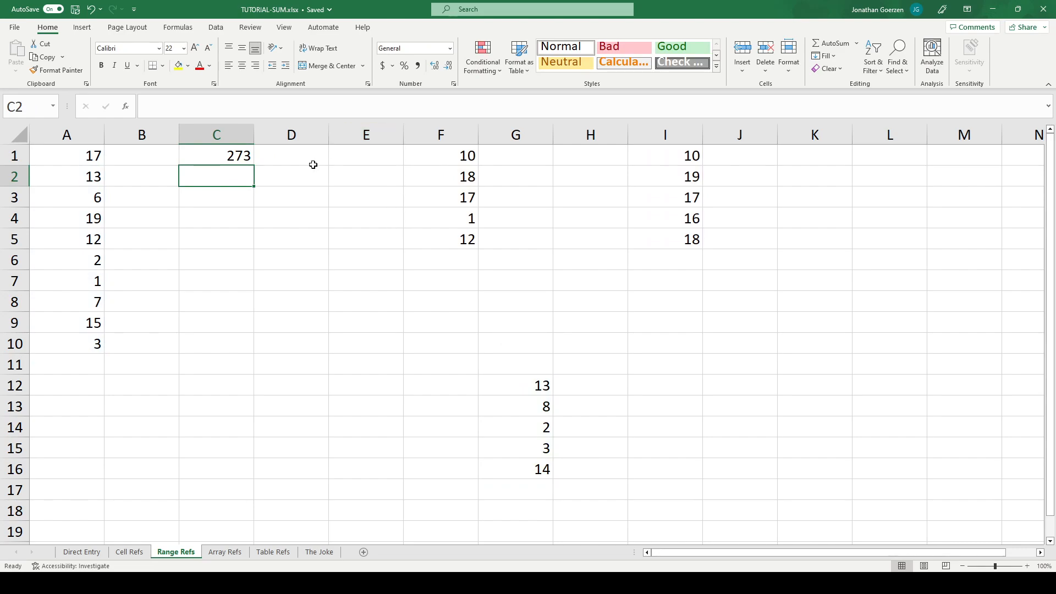
- Replace the formula in C1 with a SUM over one block covering the numbers in F1:I5, and check it by selecting those cells
click(228, 159)
key(Delete)
text(=SUM()
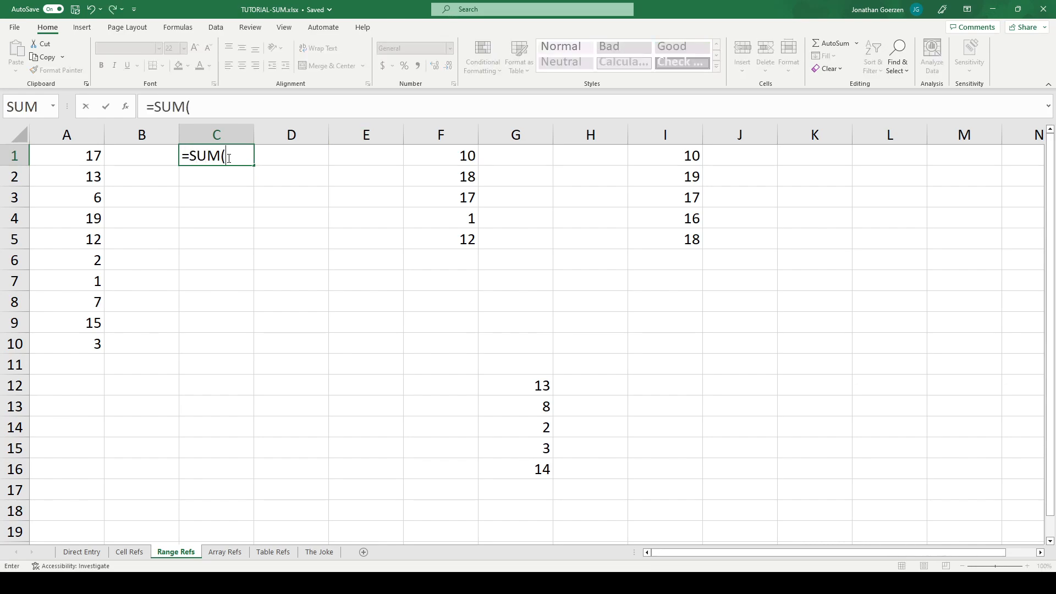
drag(423, 154, 907, 330)
text())
key(Return)
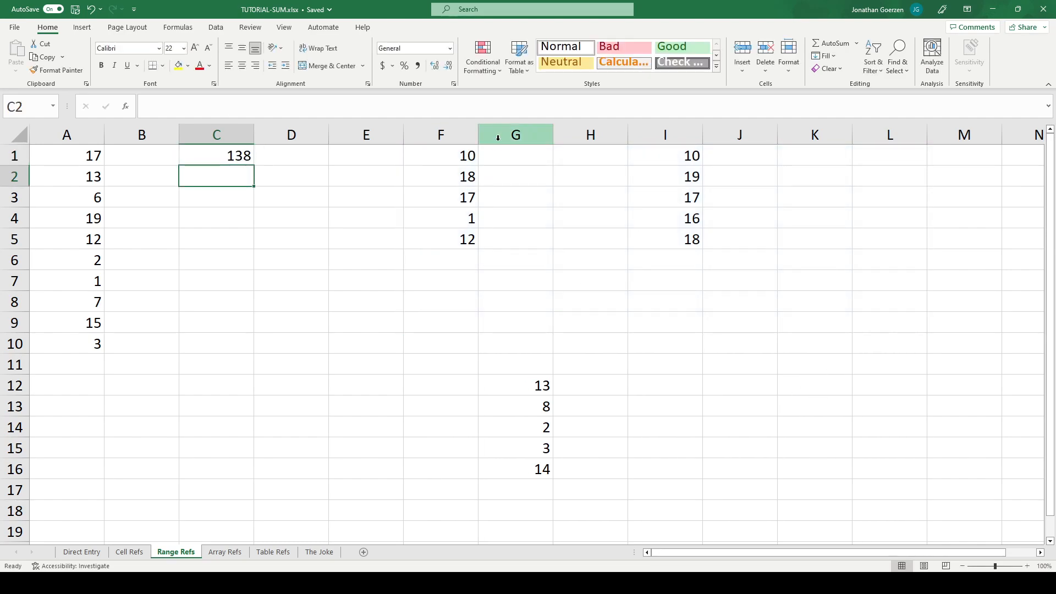
drag(474, 155, 671, 236)
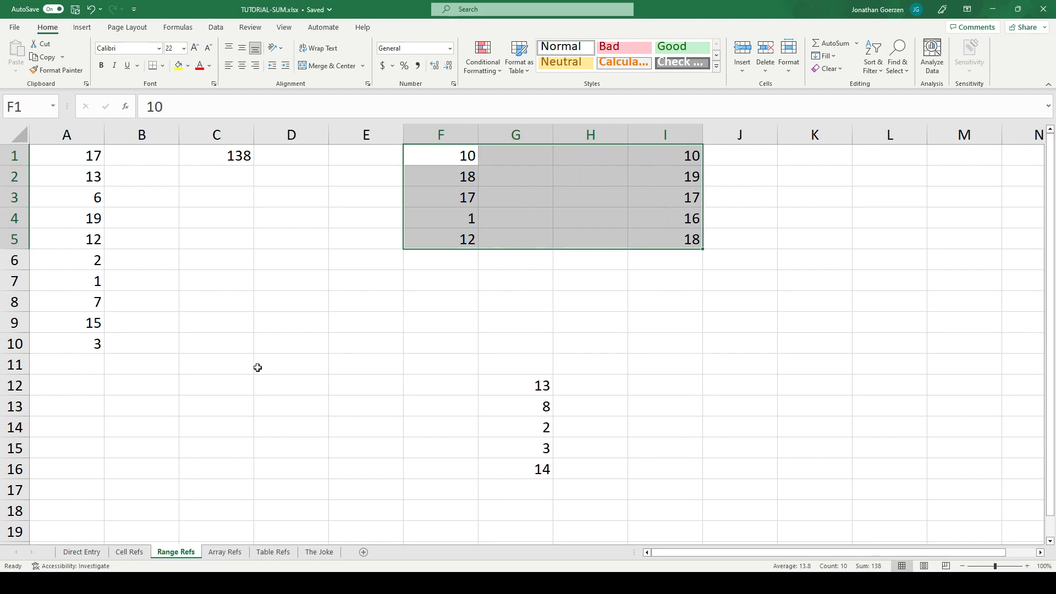
click(323, 305)
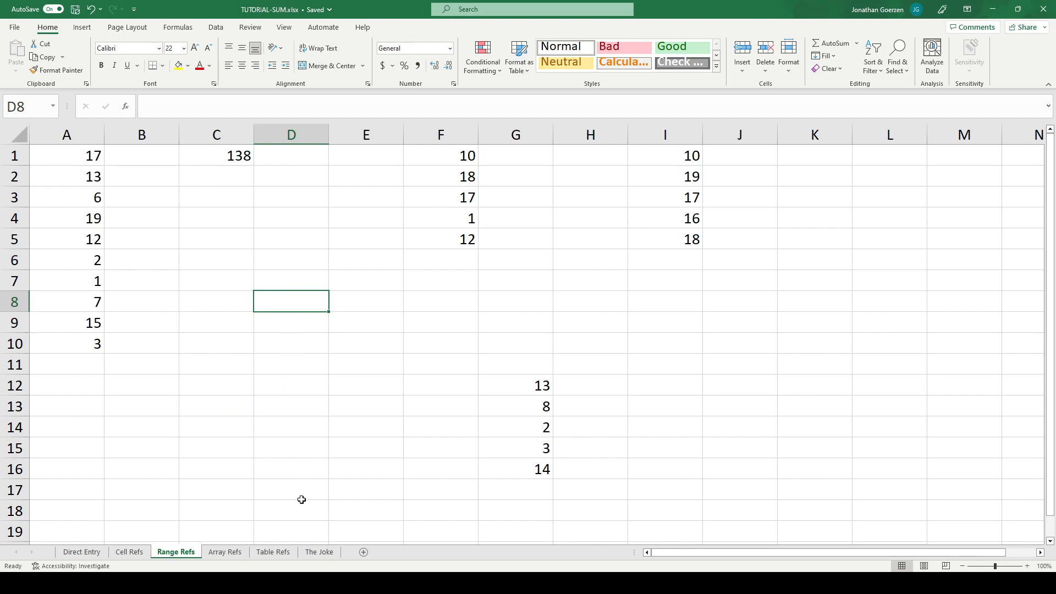
- On the Array Refs sheet, set the How Many? value in B2 to 5 and look through the random number array in column A
click(223, 552)
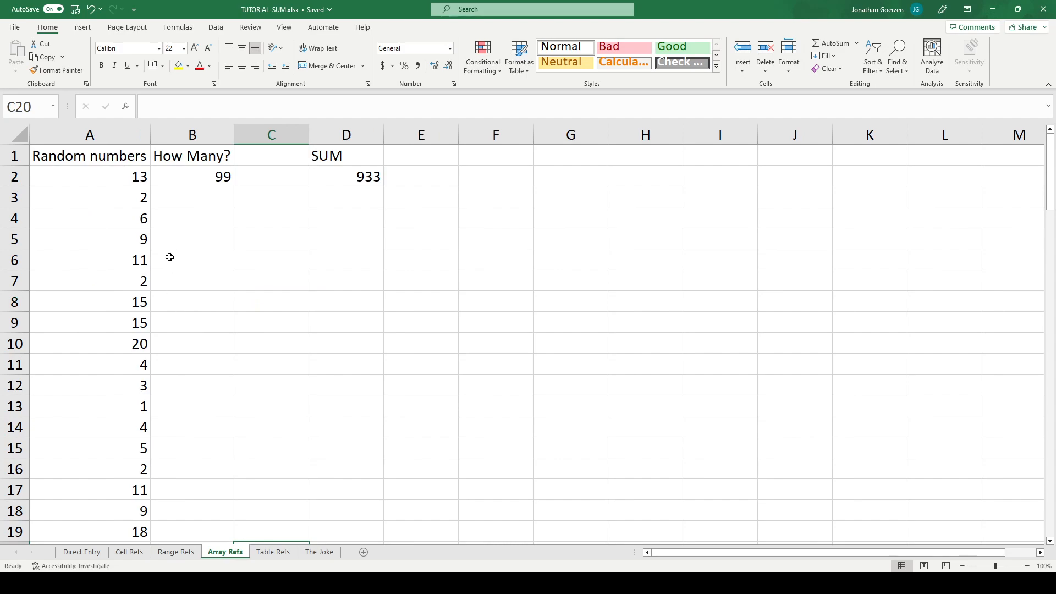
click(204, 175)
text(5)
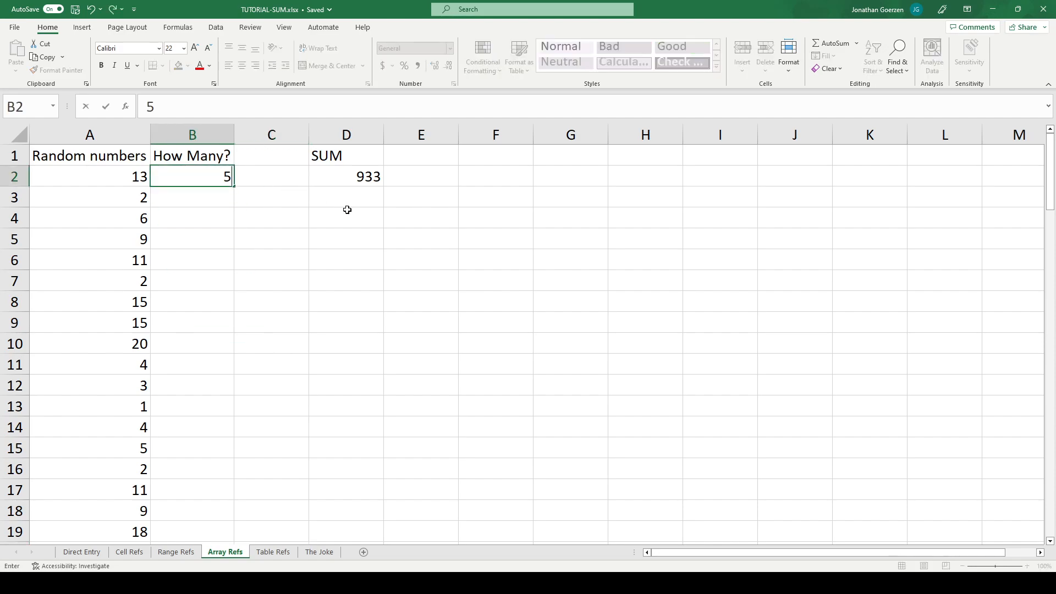
key(Return)
key(Up)
key(Left)
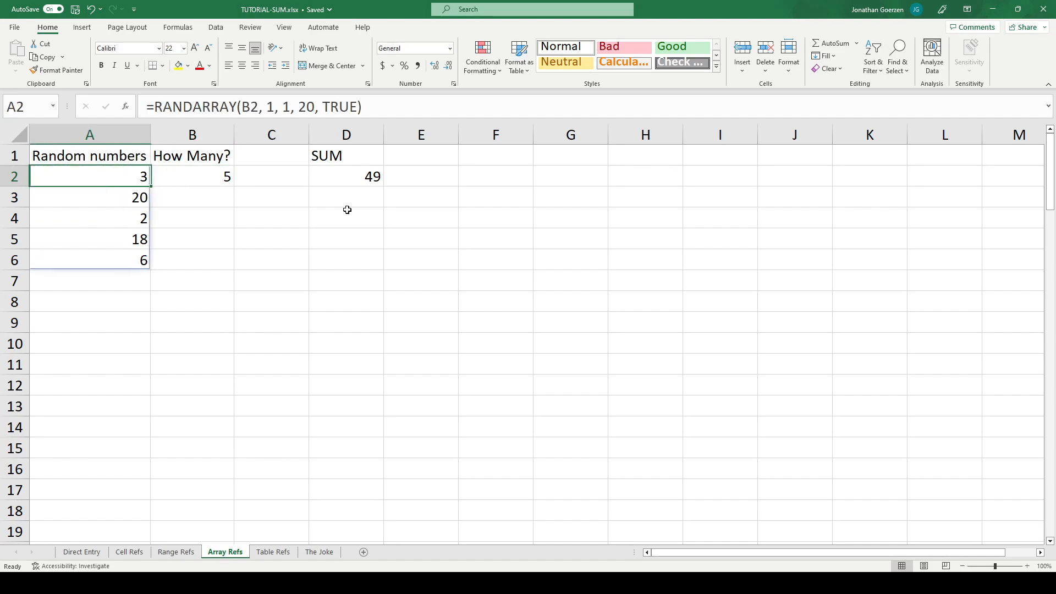
key(Down)
key(Down)
key(Down)
key(Down)
- Set the How Many? value in B2 to 7
key(Right)
key(Up)
key(Up)
key(Up)
key(Up)
text(7)
key(Return)
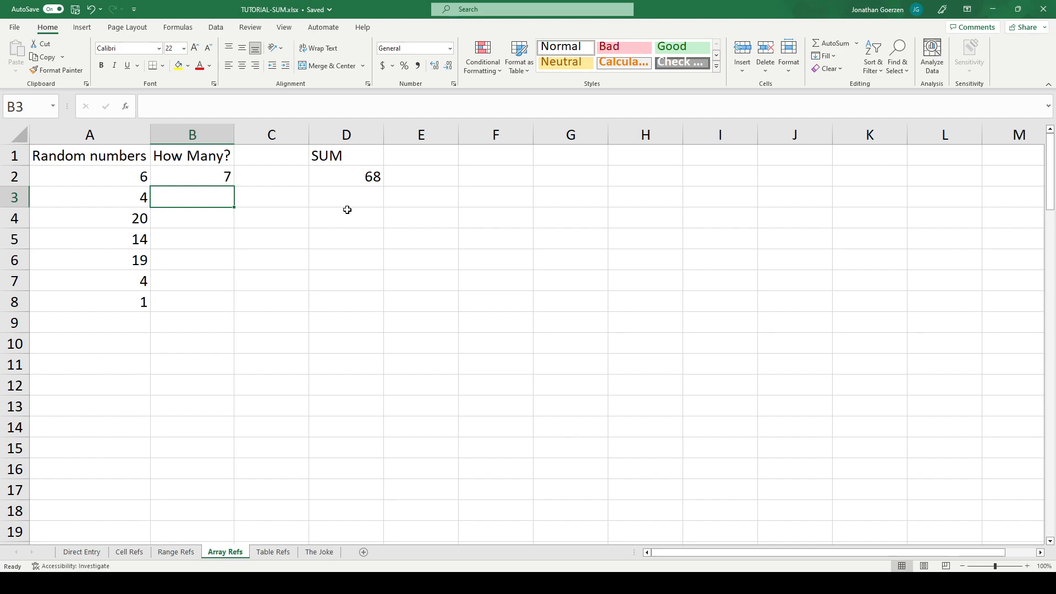
- Clear the formula from cell D2 under the SUM heading
key(Right)
key(Right)
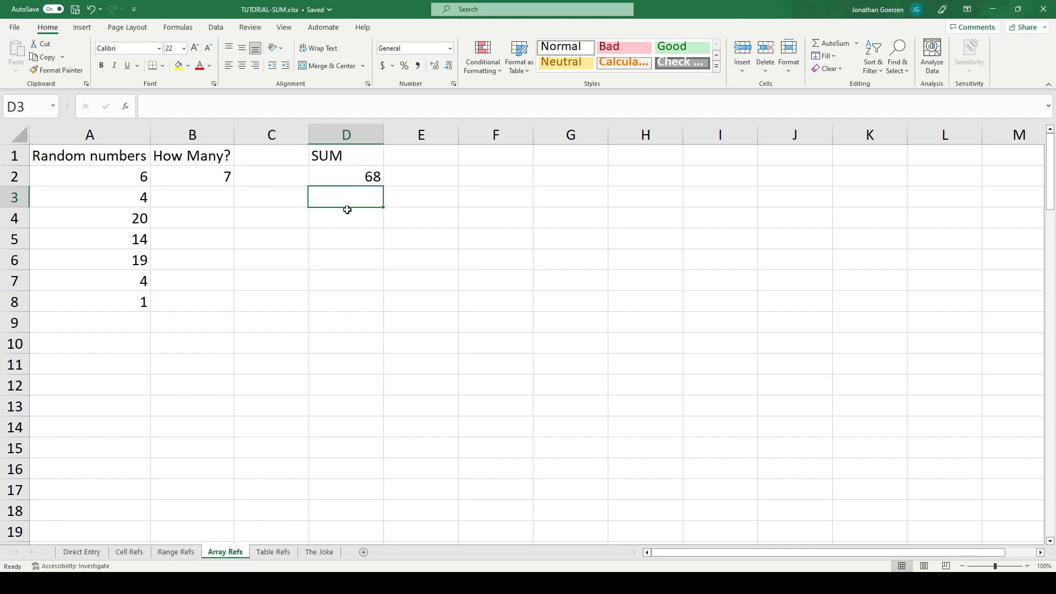
key(Up)
key(Delete)
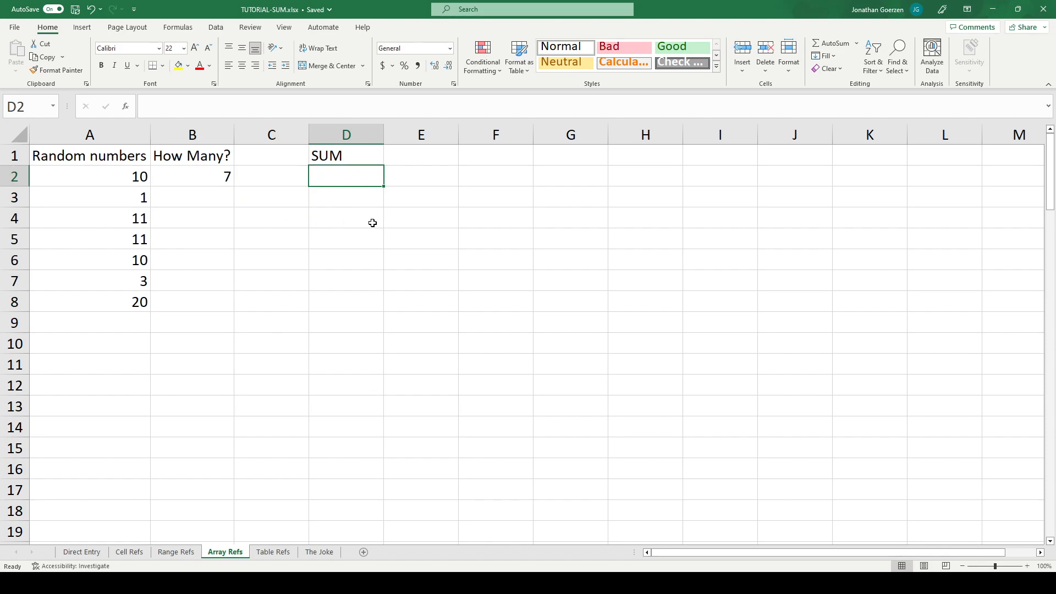
- Enter a SUM formula in D2 that adds the fixed range A2:A8
text(=SUM()
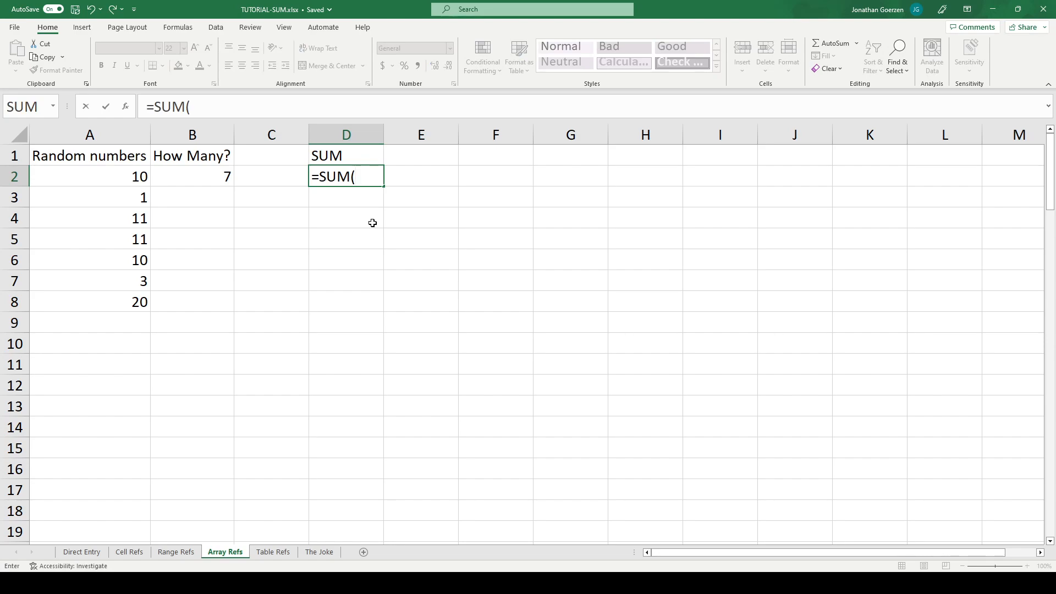
text(A2)
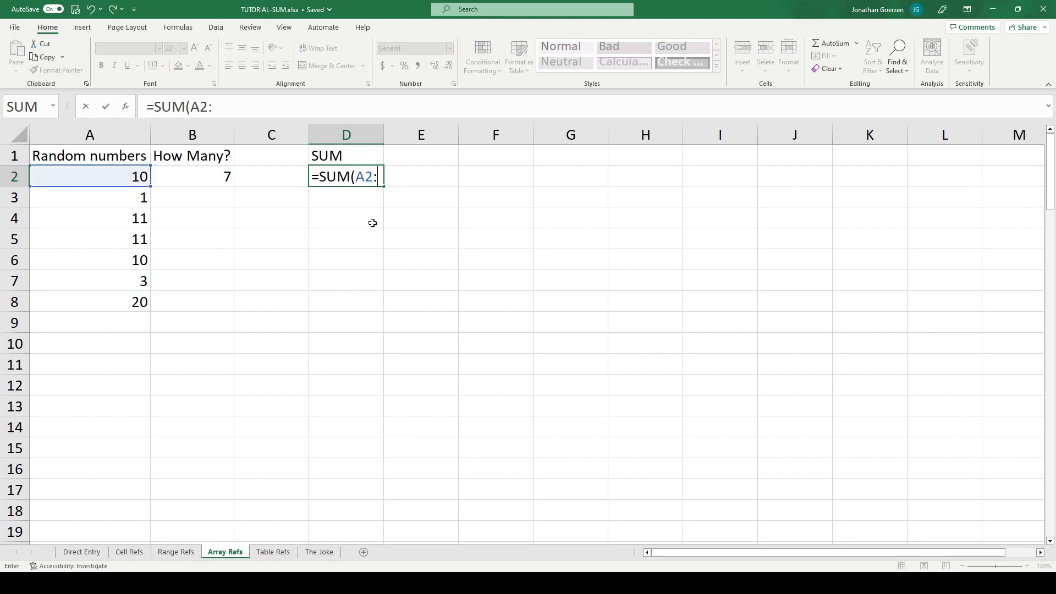
text(:A8)
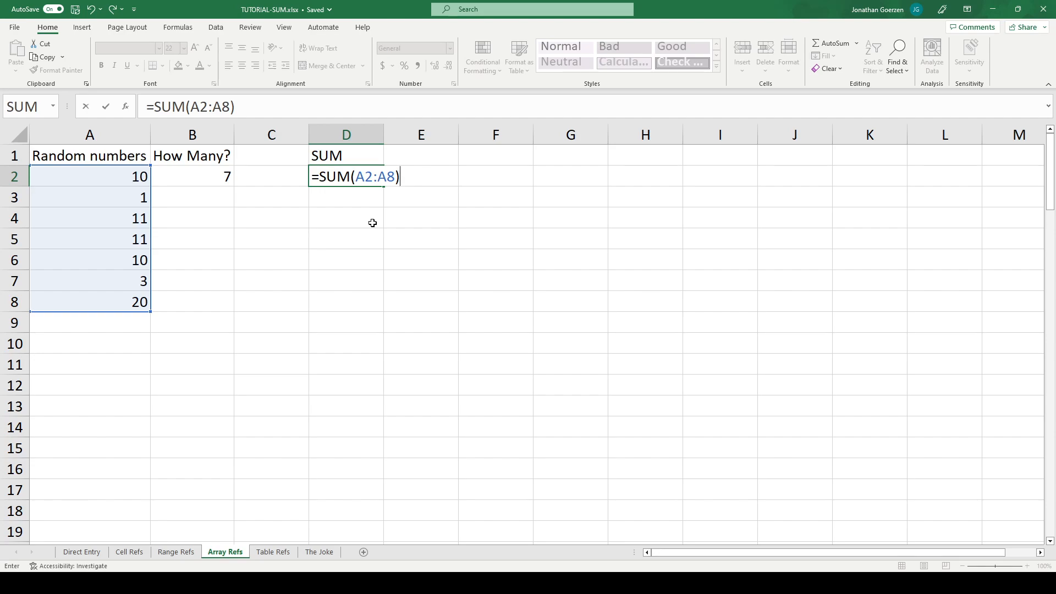
key(Return)
- Set the How Many? value in B2 to 10
key(Left)
key(Up)
key(Left)
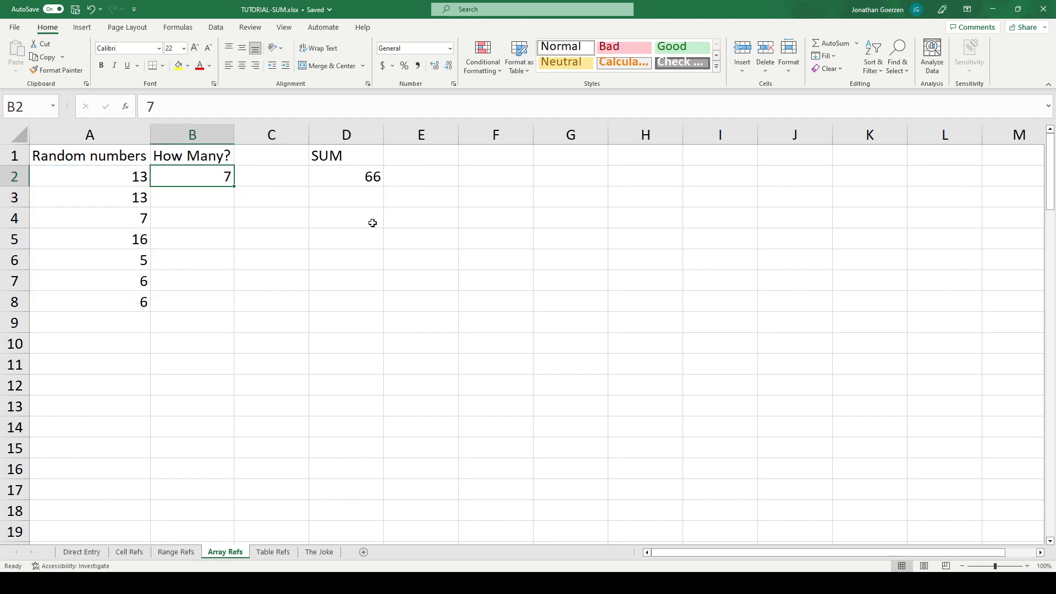
text(10)
key(Return)
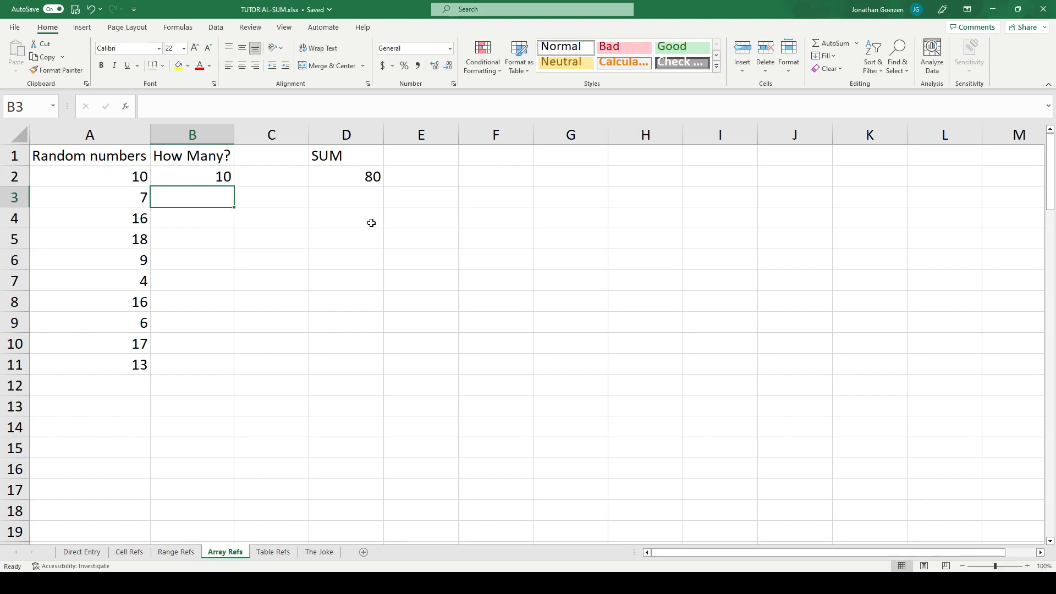
- Inspect which cells the SUM formula in D2 covers, and clear the formula from the cell
click(358, 180)
click(220, 105)
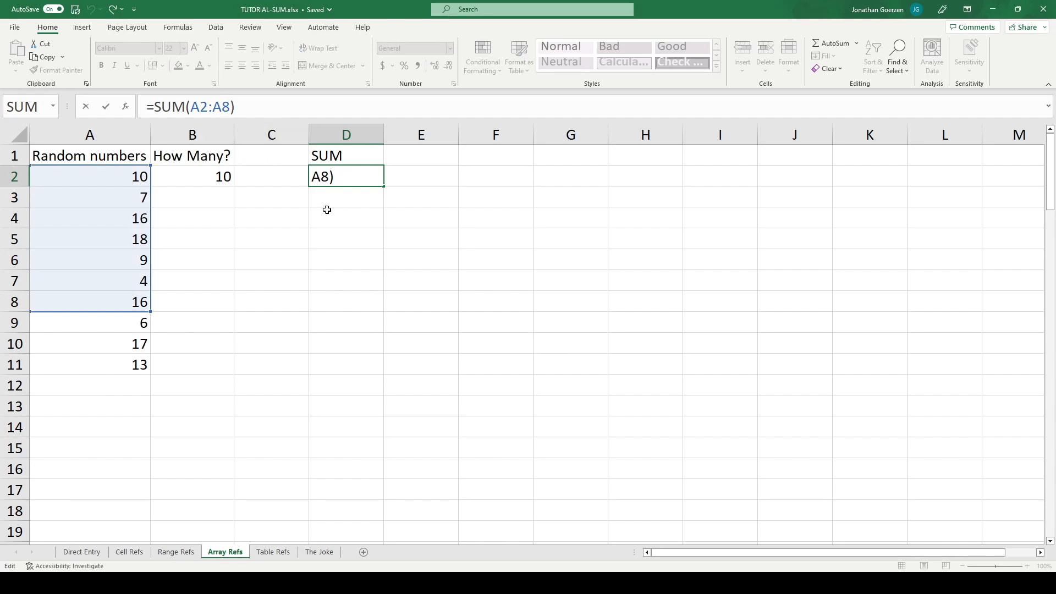
key(Return)
key(Up)
key(Delete)
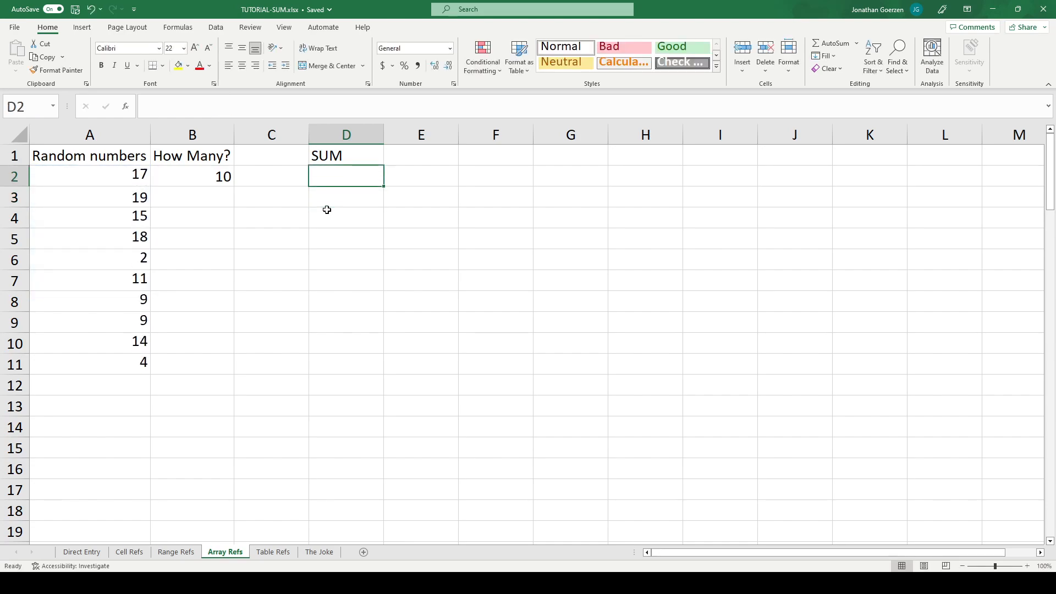
- Enter =SUM(A2#) in D2, picking the full random number array A2:A11 as the argument
text(=SUM()
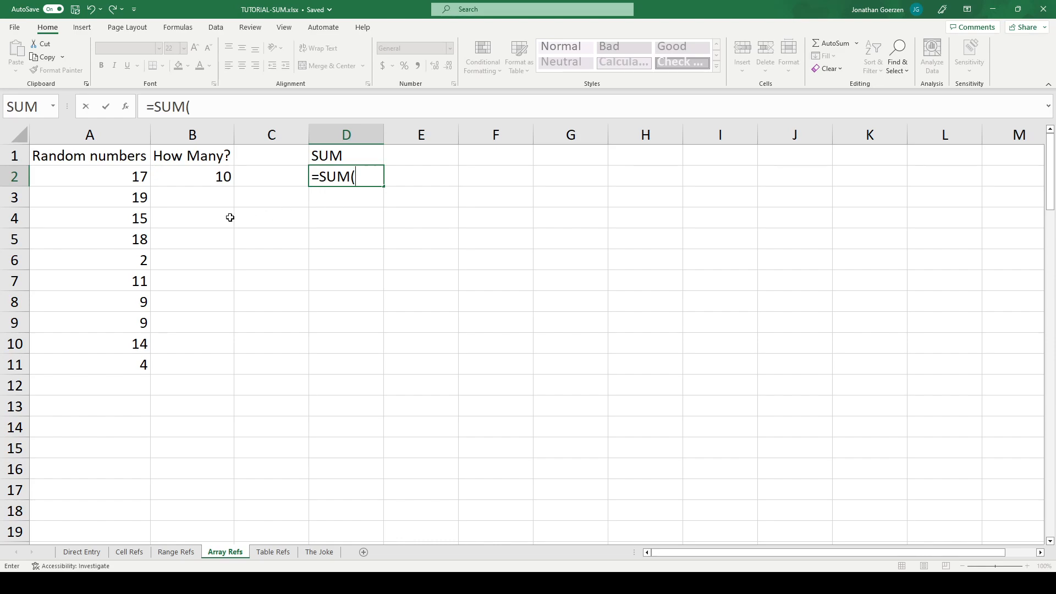
drag(116, 178, 135, 363)
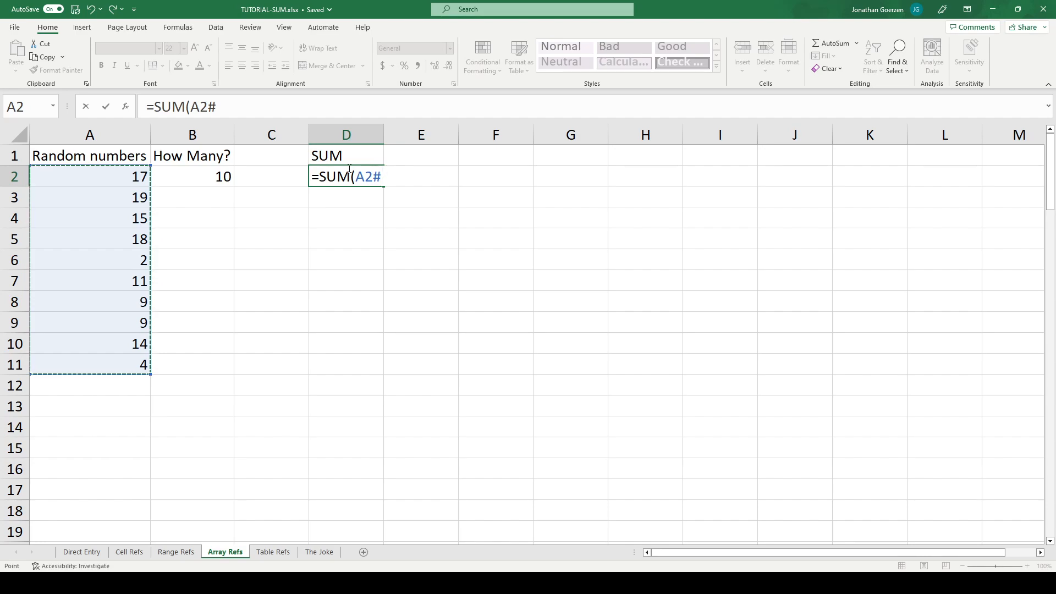
click(249, 103)
text())
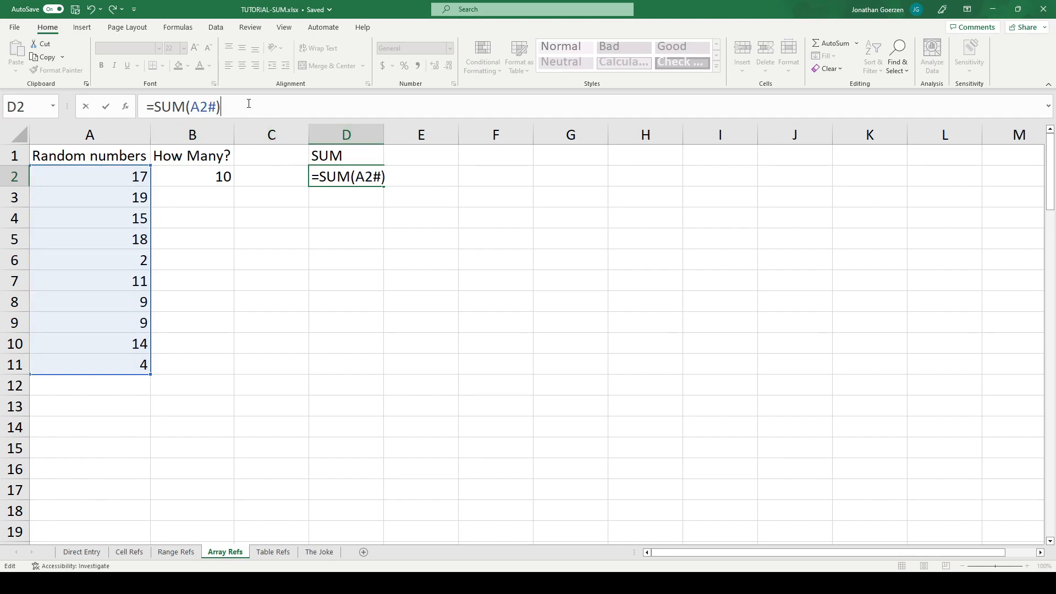
key(Return)
- Examine the A2# array reference in the D2 formula and the RANDARRAY formula in A2 that it points to
key(Up)
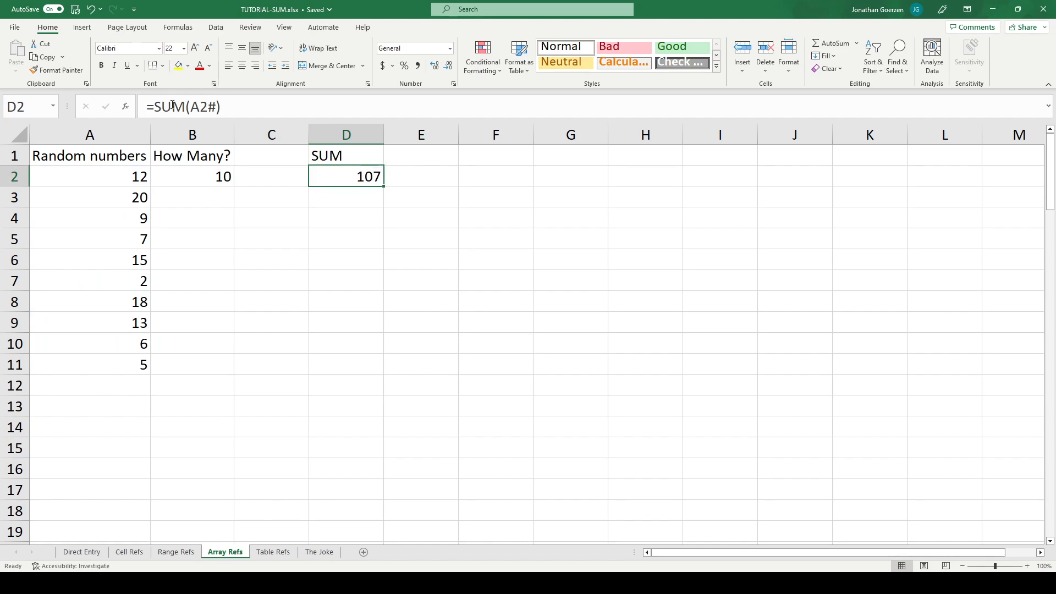
drag(192, 108, 222, 109)
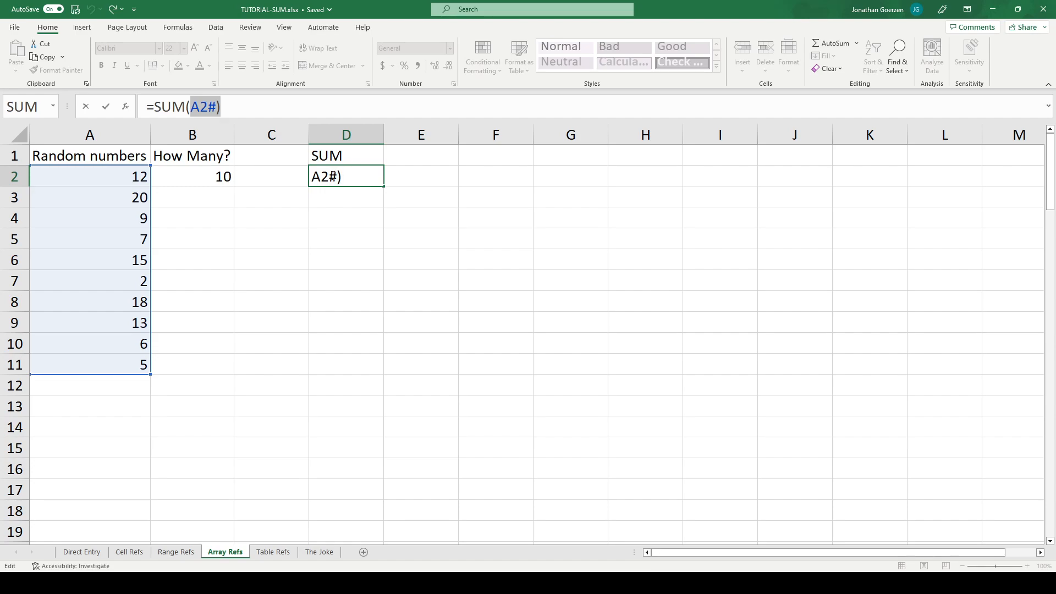
key(ctrl+Return)
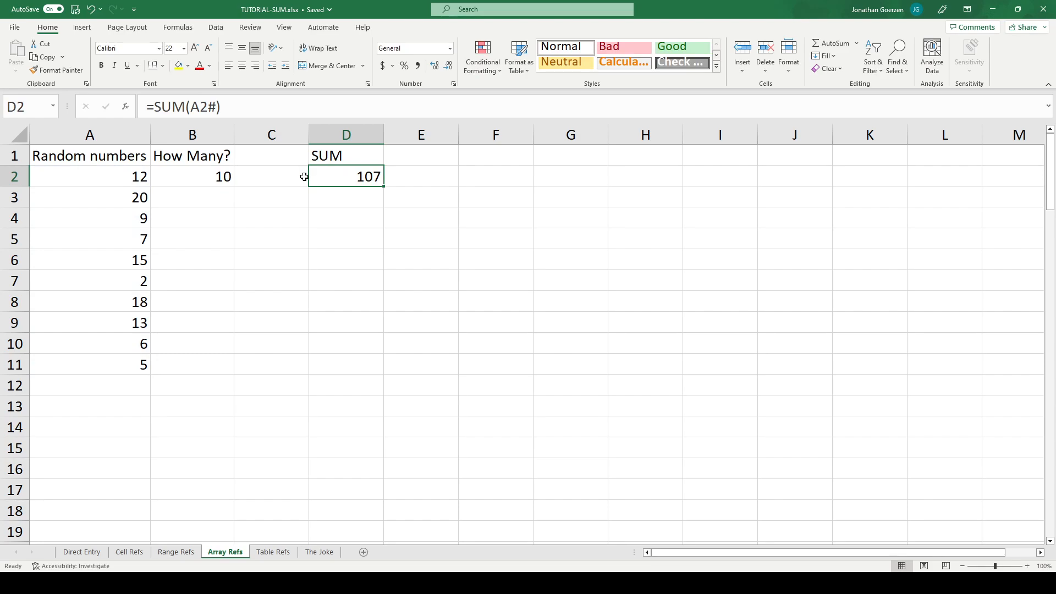
click(93, 175)
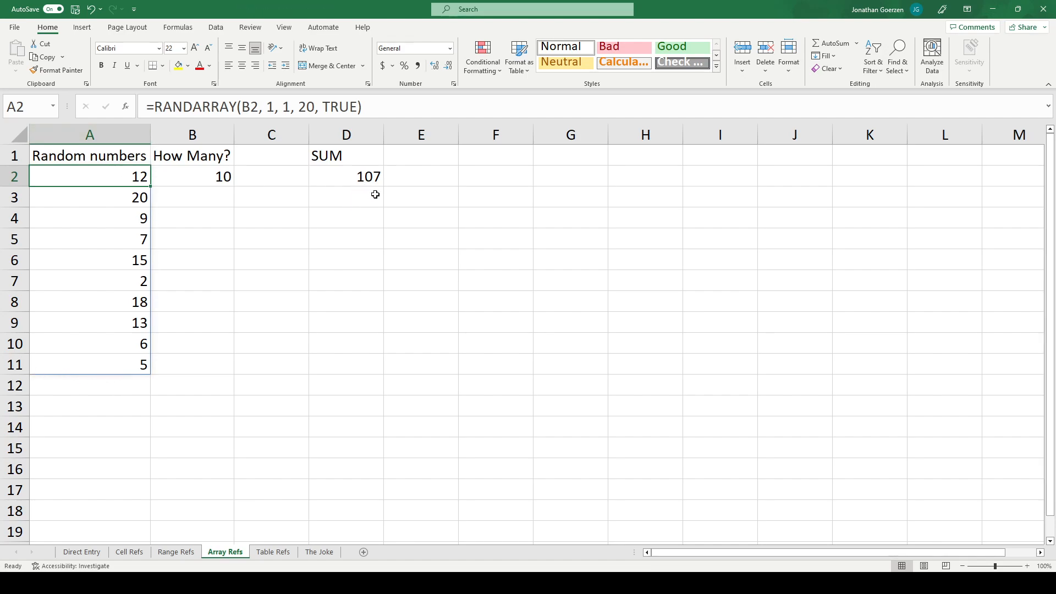
click(365, 176)
click(238, 103)
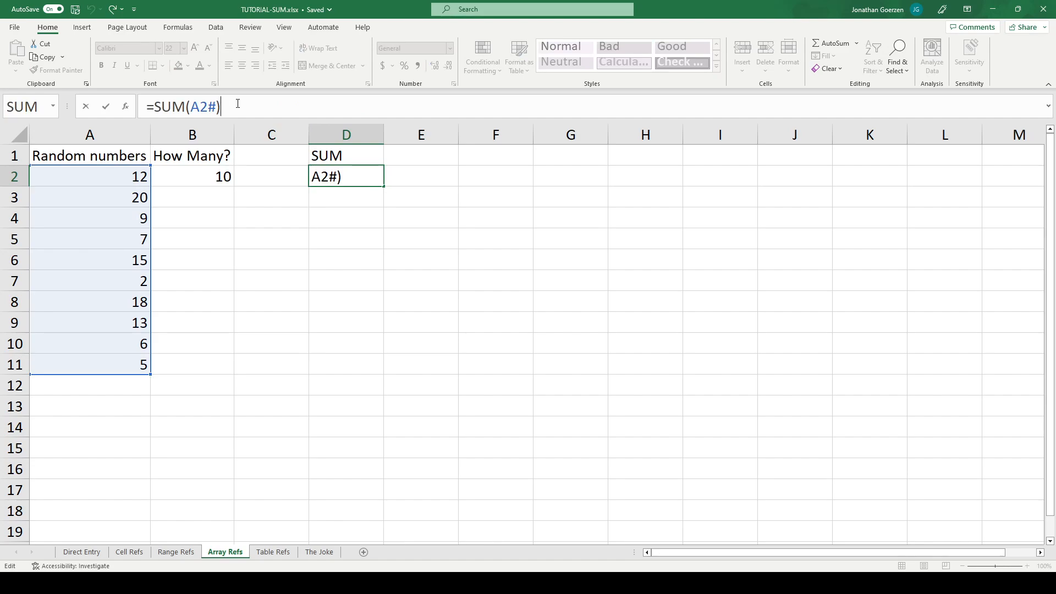
key(Return)
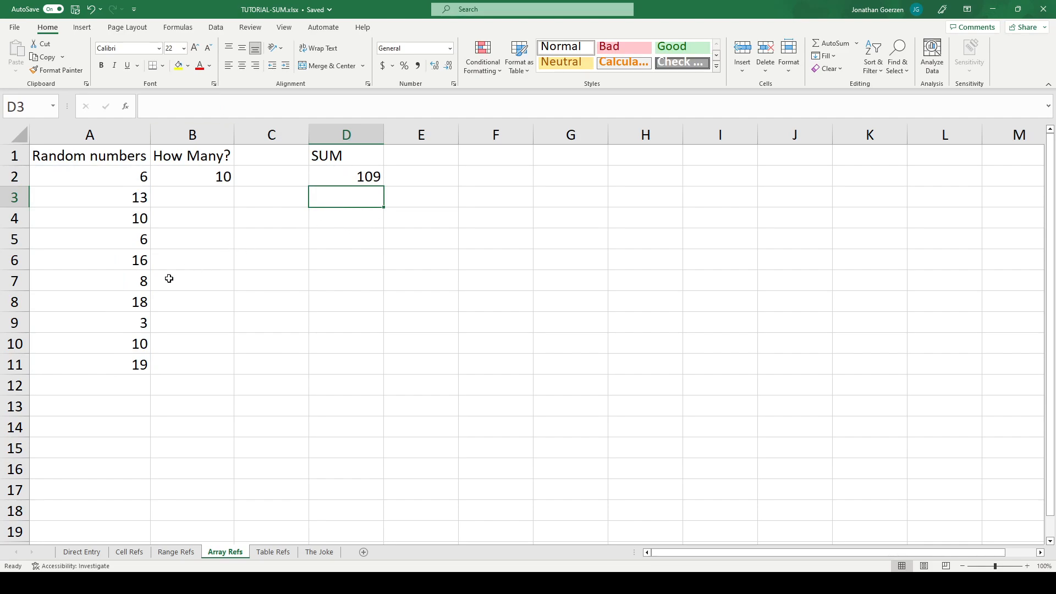
- On the Table Refs sheet, enter =SUM([@[COLUMN 1]], [@[COLUMN 2]], [@[COLUMN 3]]) in D2, picking the row's cells as separate arguments
click(274, 553)
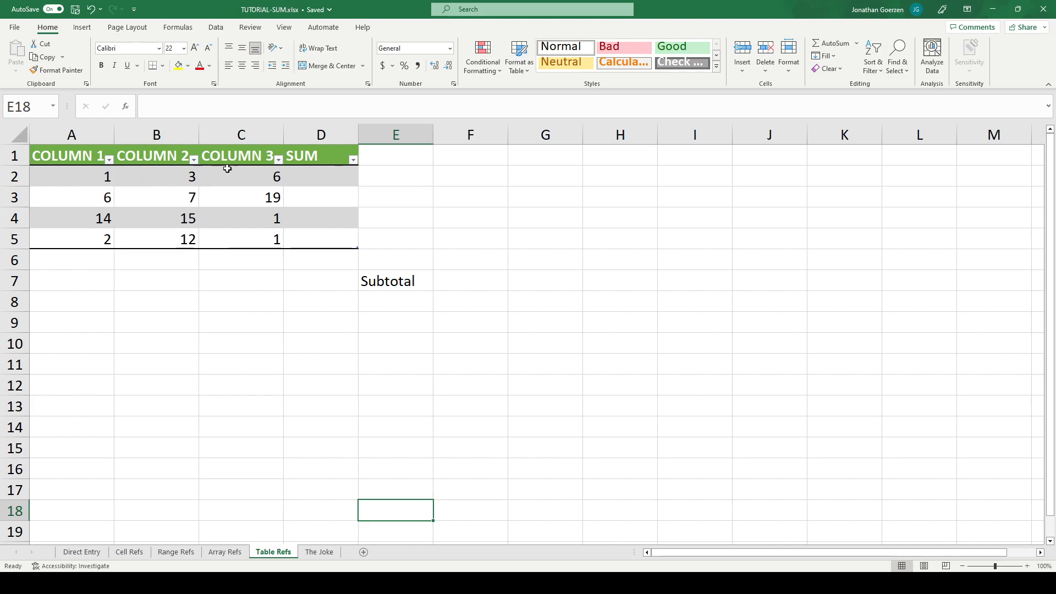
click(326, 172)
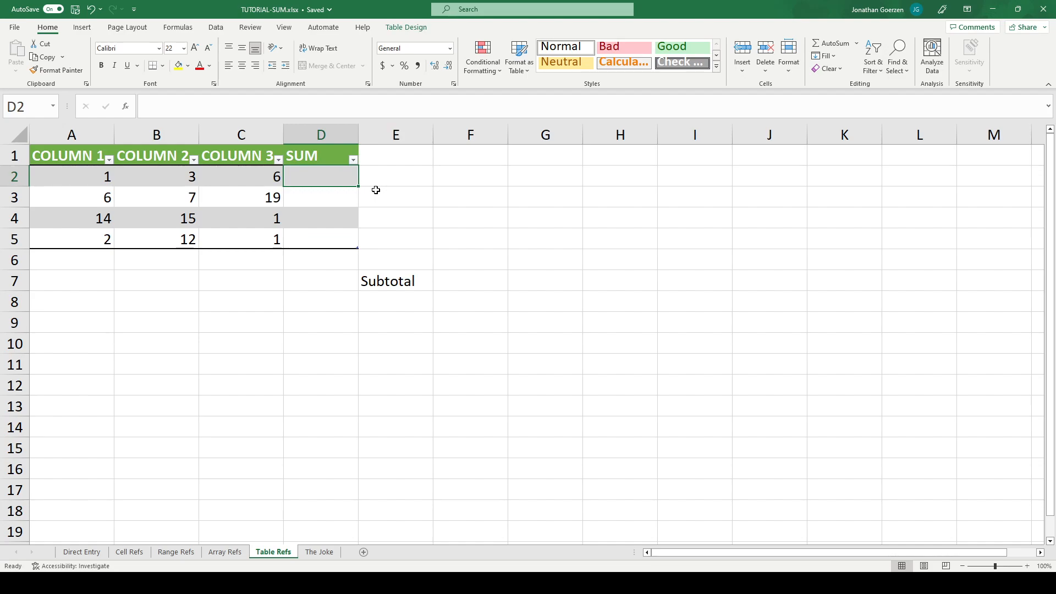
text(=SUM()
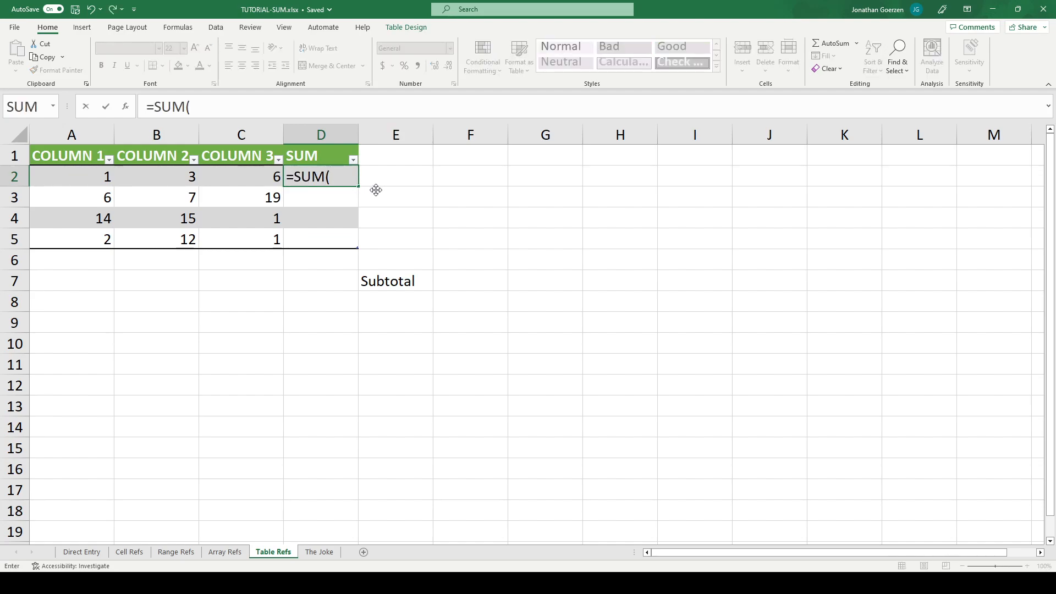
click(70, 178)
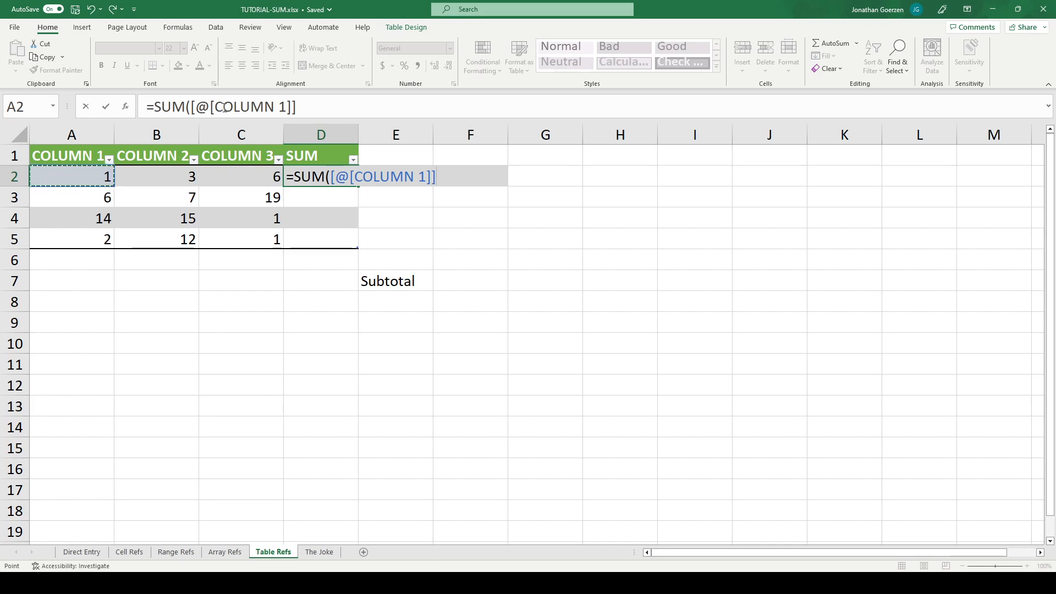
drag(214, 106, 290, 107)
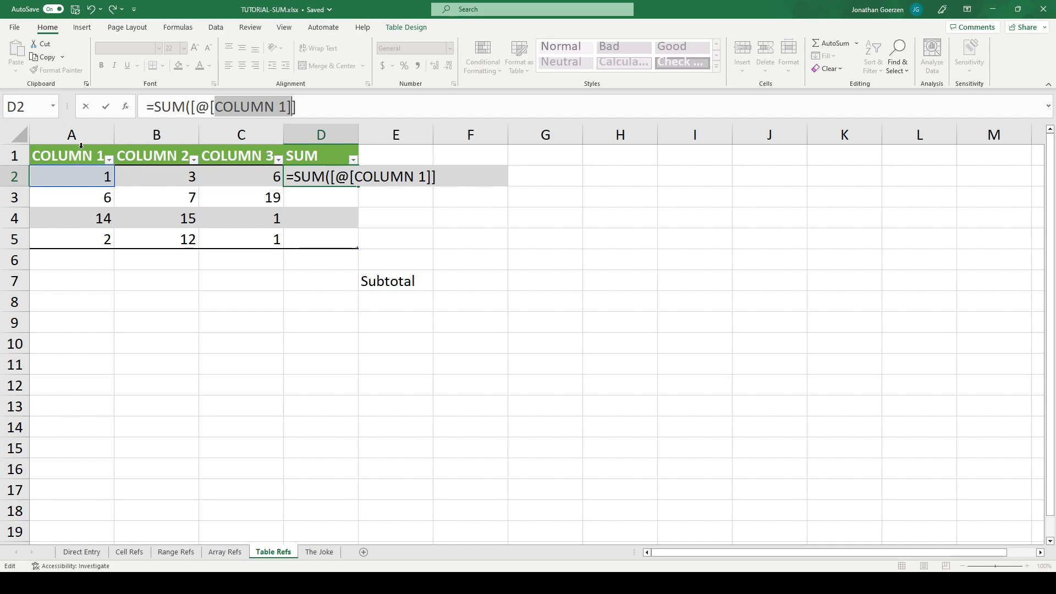
click(308, 108)
text(,)
click(178, 176)
text(,)
click(245, 168)
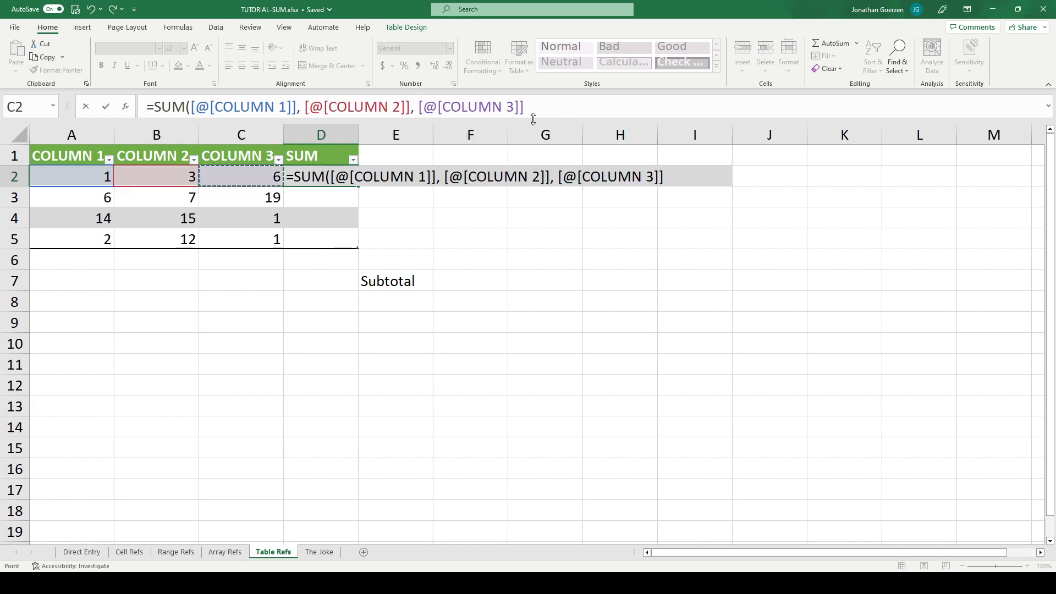
text())
key(Return)
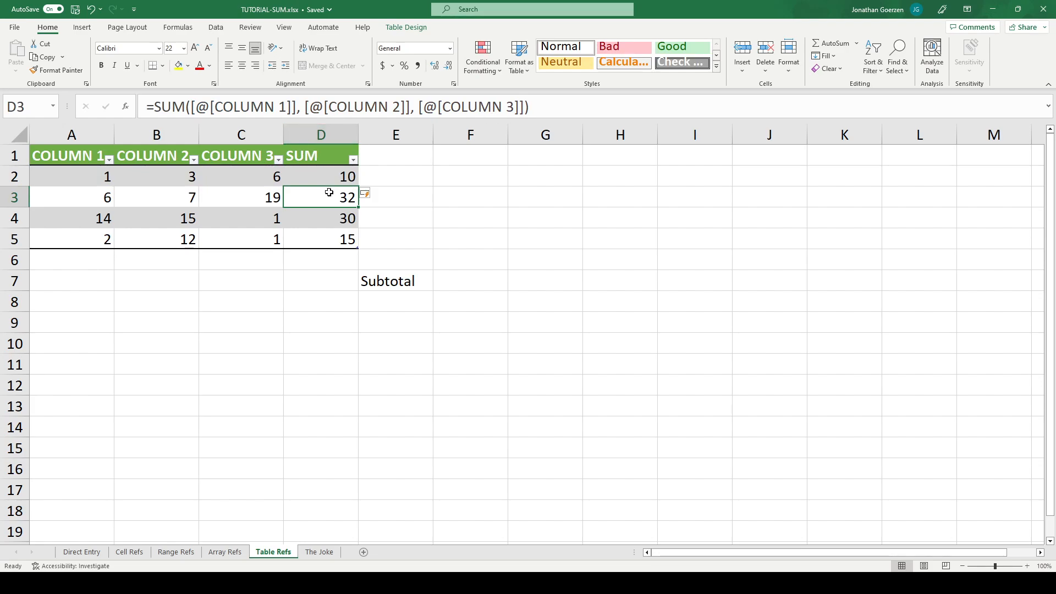
- Look through the formulas in the table's SUM column, and clear cells D2 through D5
click(338, 175)
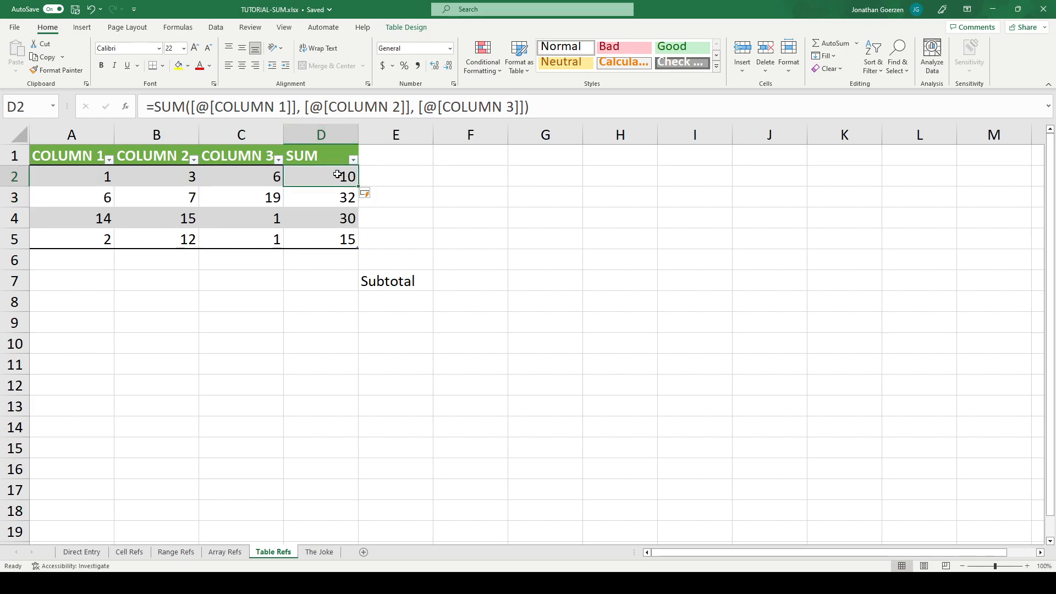
key(Down)
key(Down)
key(Down)
key(Up)
key(Up)
key(Delete)
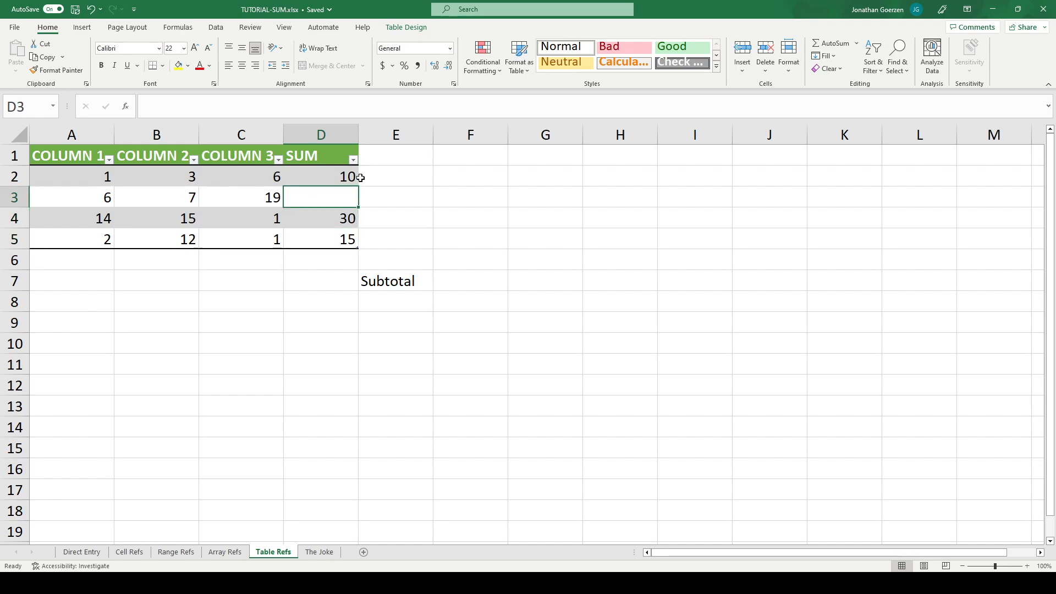
key(Down)
key(Delete)
key(Down)
key(Delete)
key(Up)
key(Up)
key(Up)
key(Delete)
- Enter =SUM(Table1[@[COLUMN 1]:[COLUMN 3]]) in D2, picking A2:C2 as one range in the table row
text(=SUM()
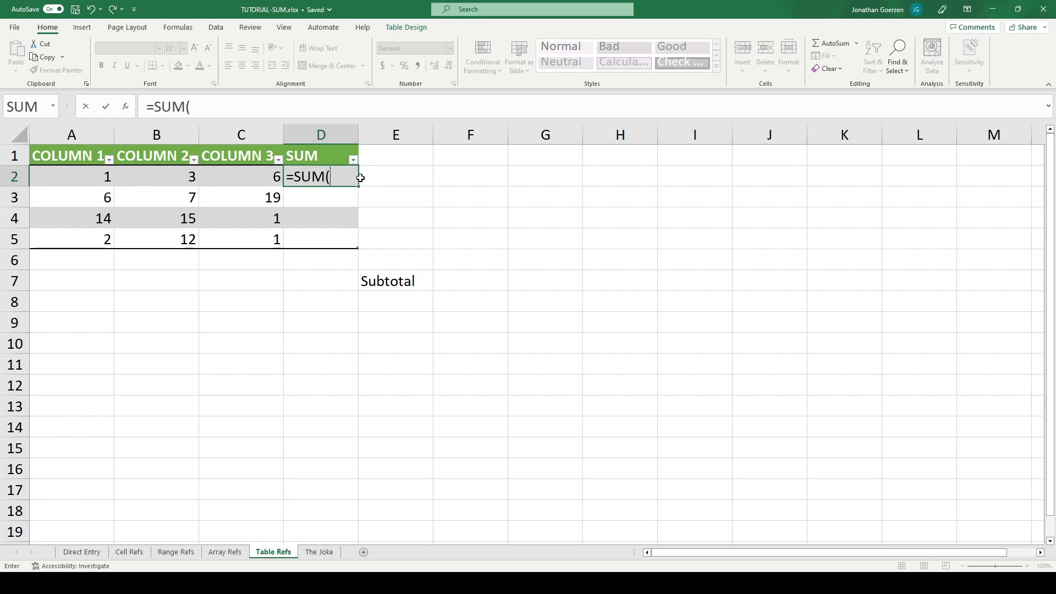
click(77, 175)
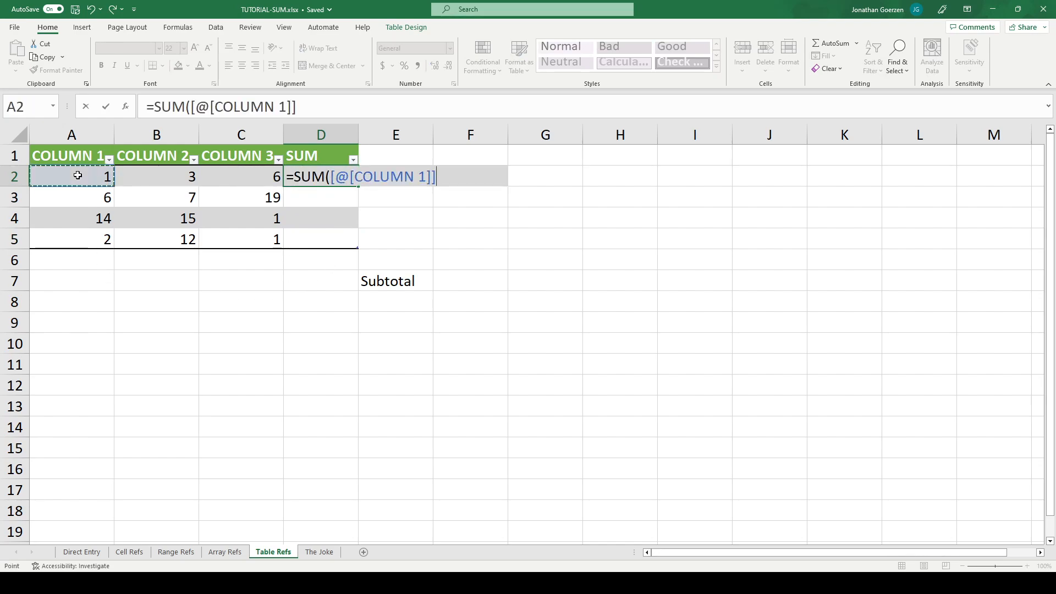
drag(77, 175, 242, 177)
text())
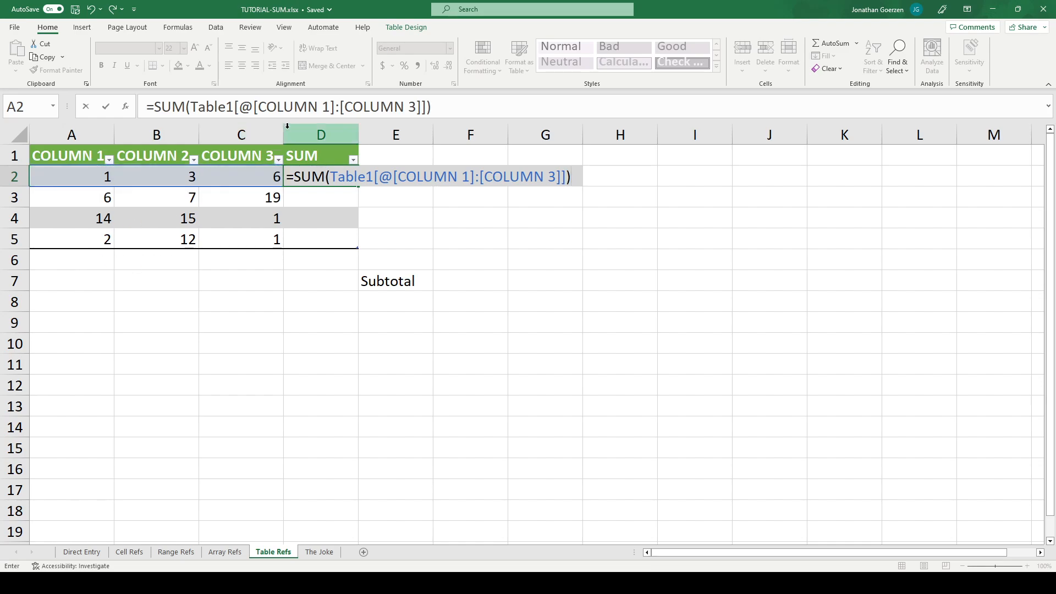
click(337, 107)
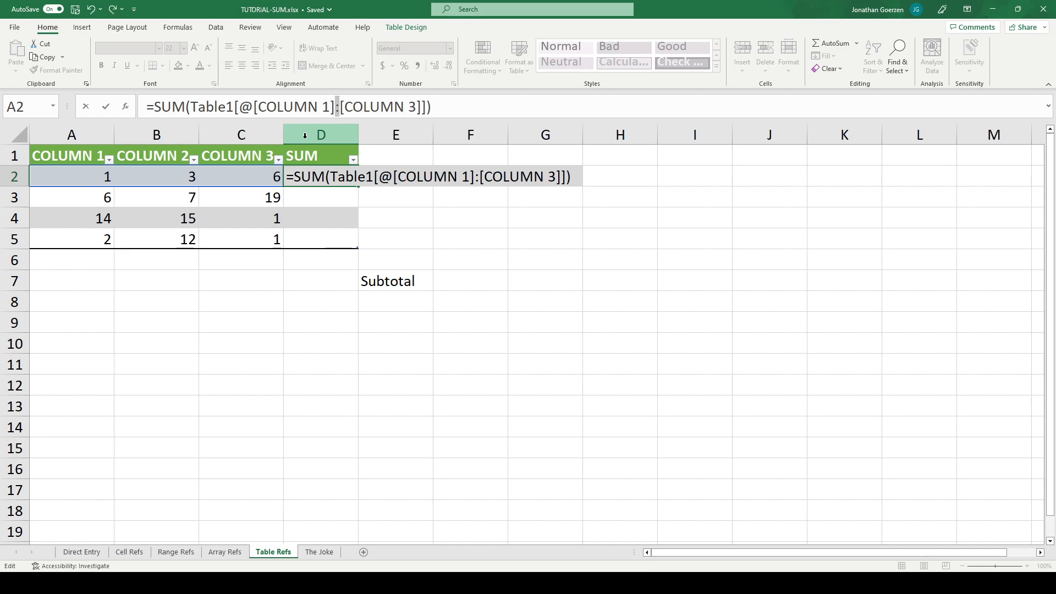
key(Return)
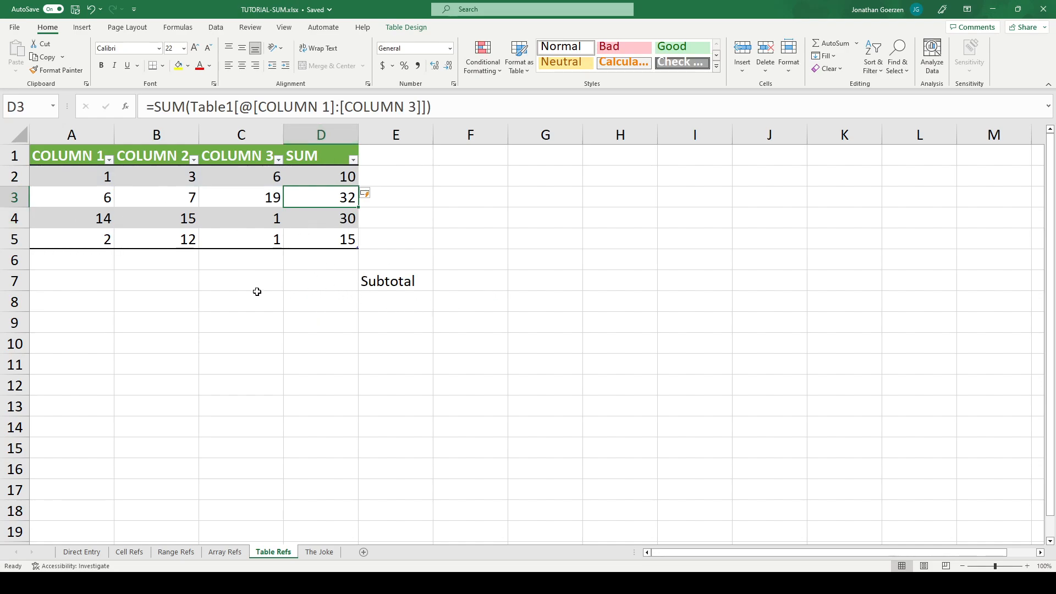
- Enter =SUM(Table1[SUM]) in D7 beside the Subtotal label, picking the table's SUM column as the argument
click(310, 283)
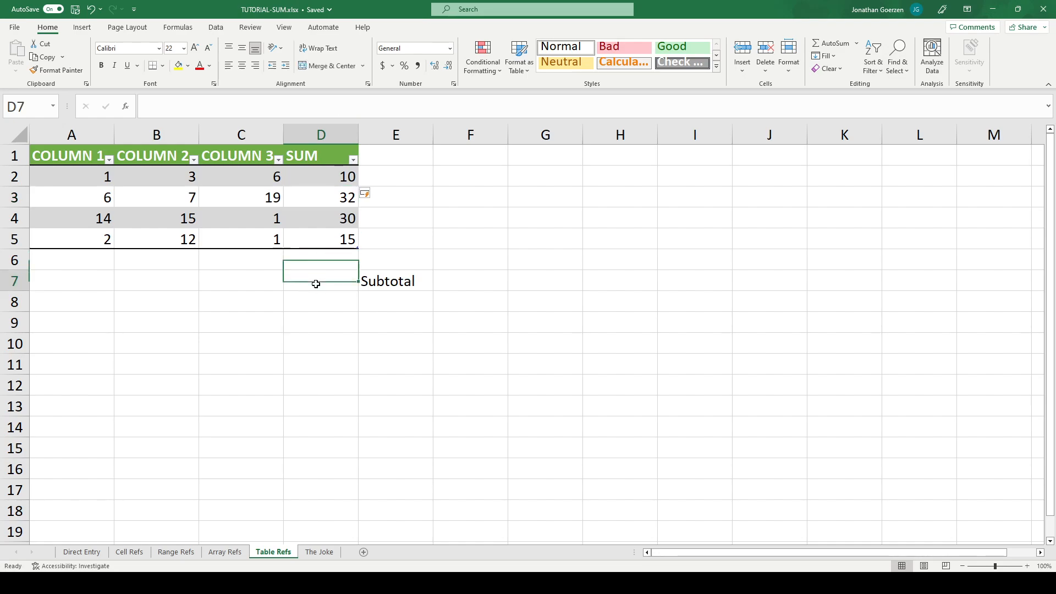
text(=)
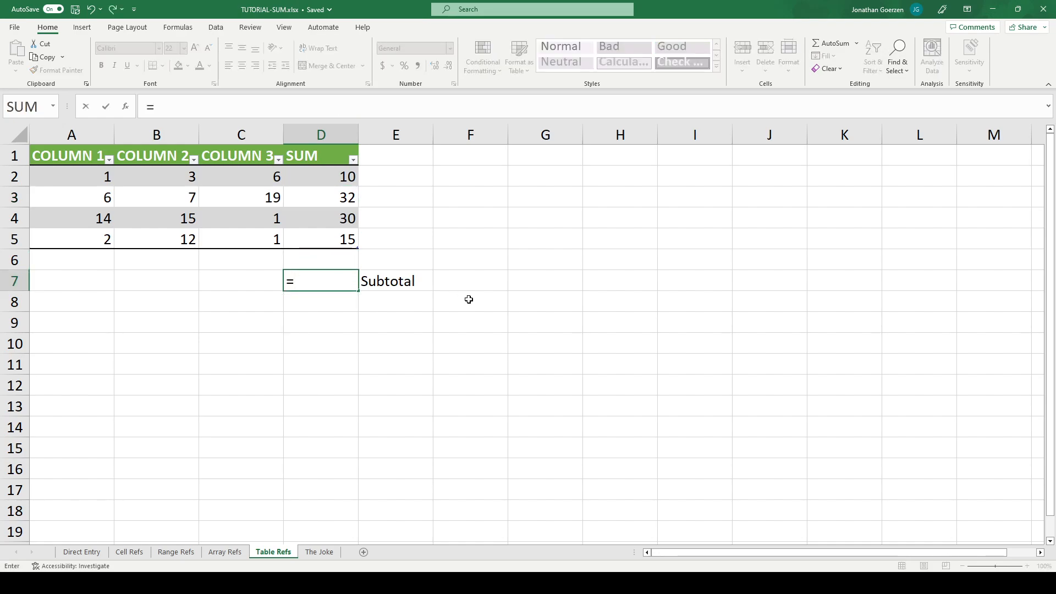
text(SUM)
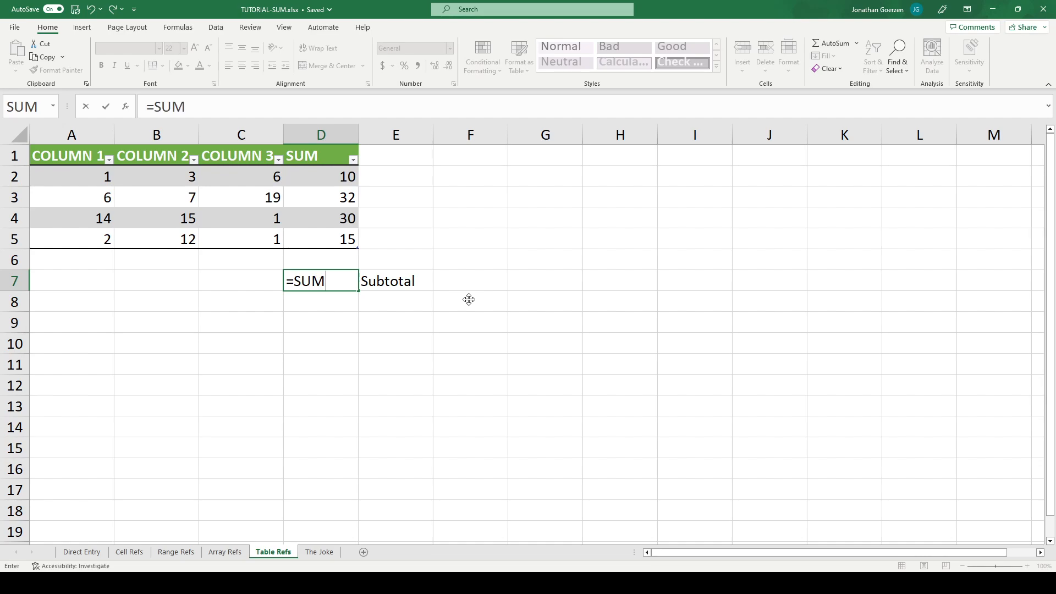
text(()
drag(325, 177, 328, 242)
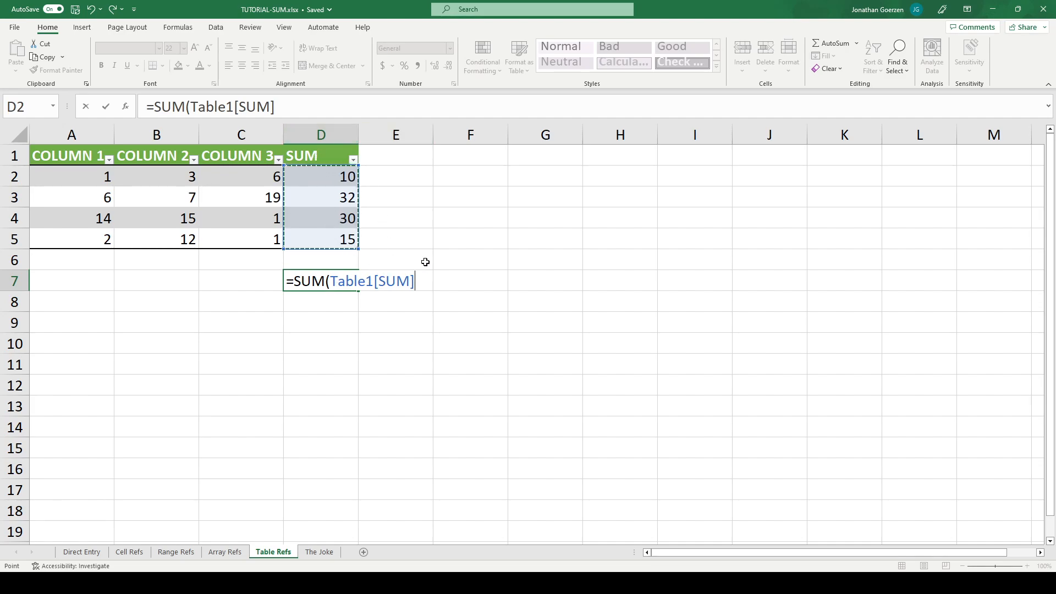
text())
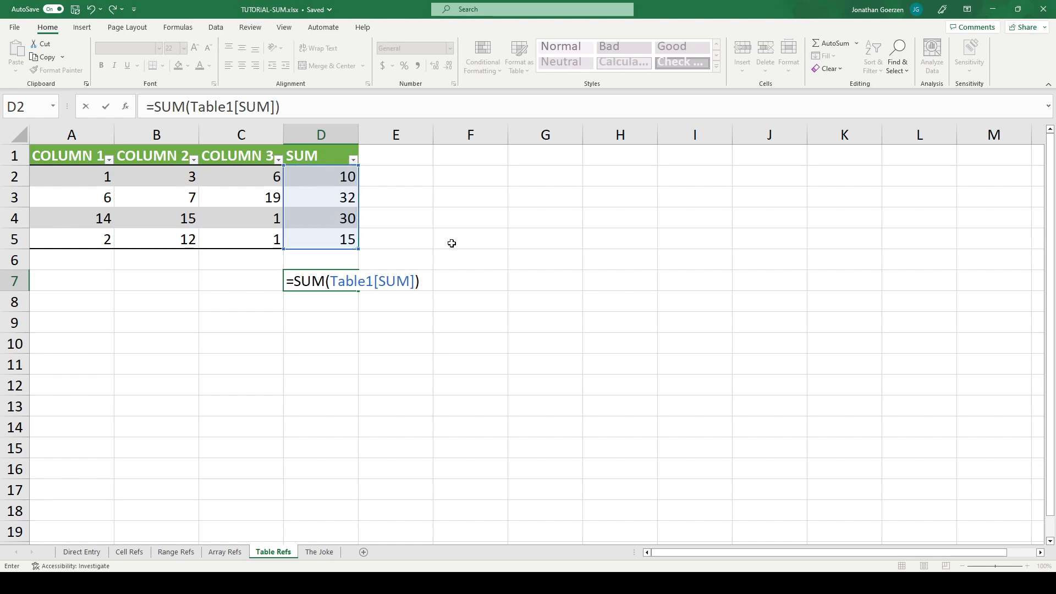
key(Return)
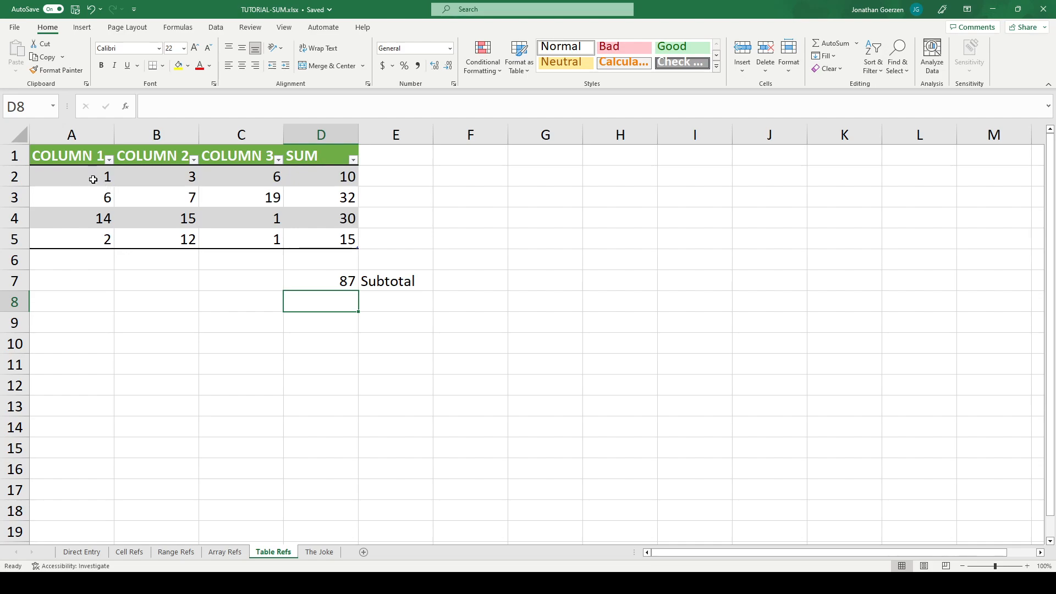
- Check the subtotal by selecting the table numbers in A2:C5, and open The Joke sheet
drag(98, 176, 255, 239)
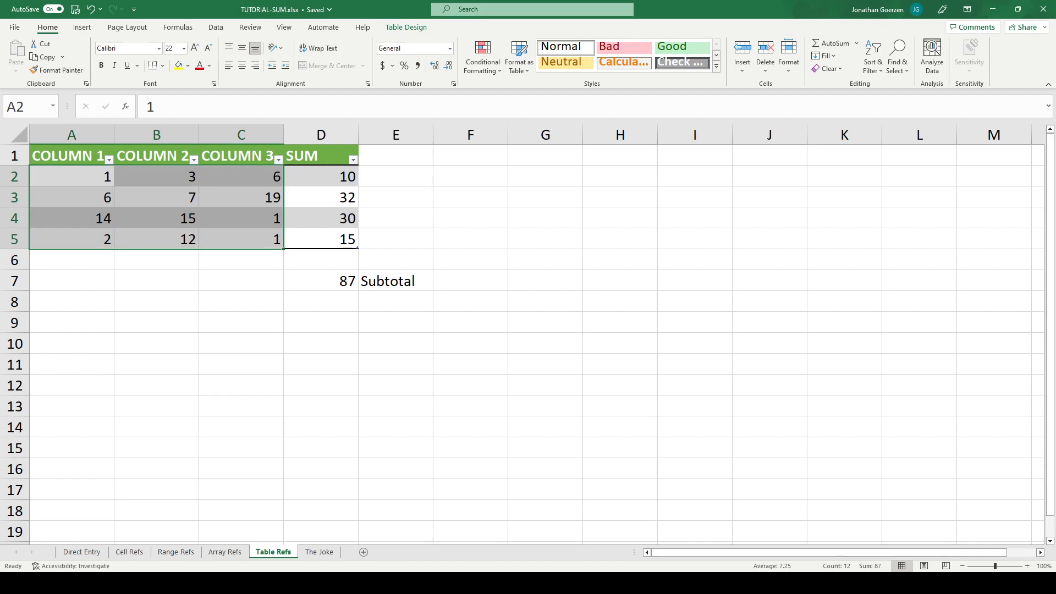
click(357, 390)
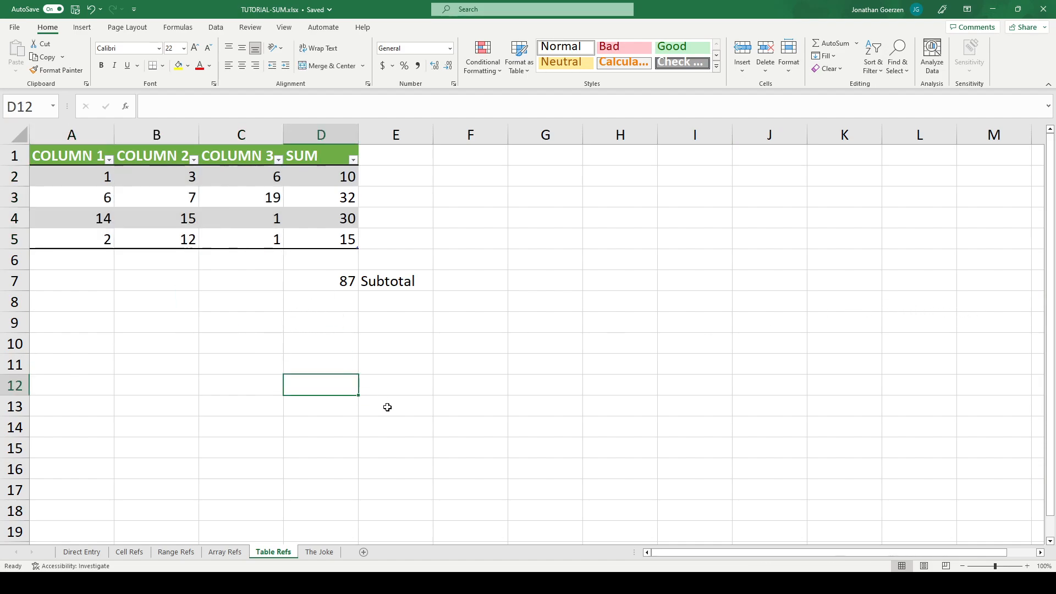
click(318, 552)
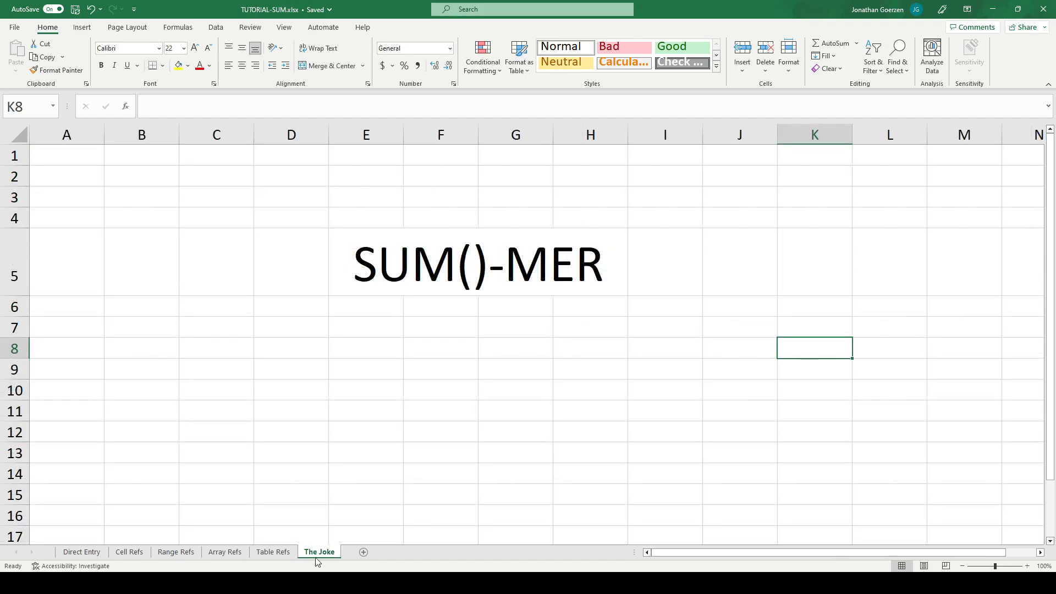